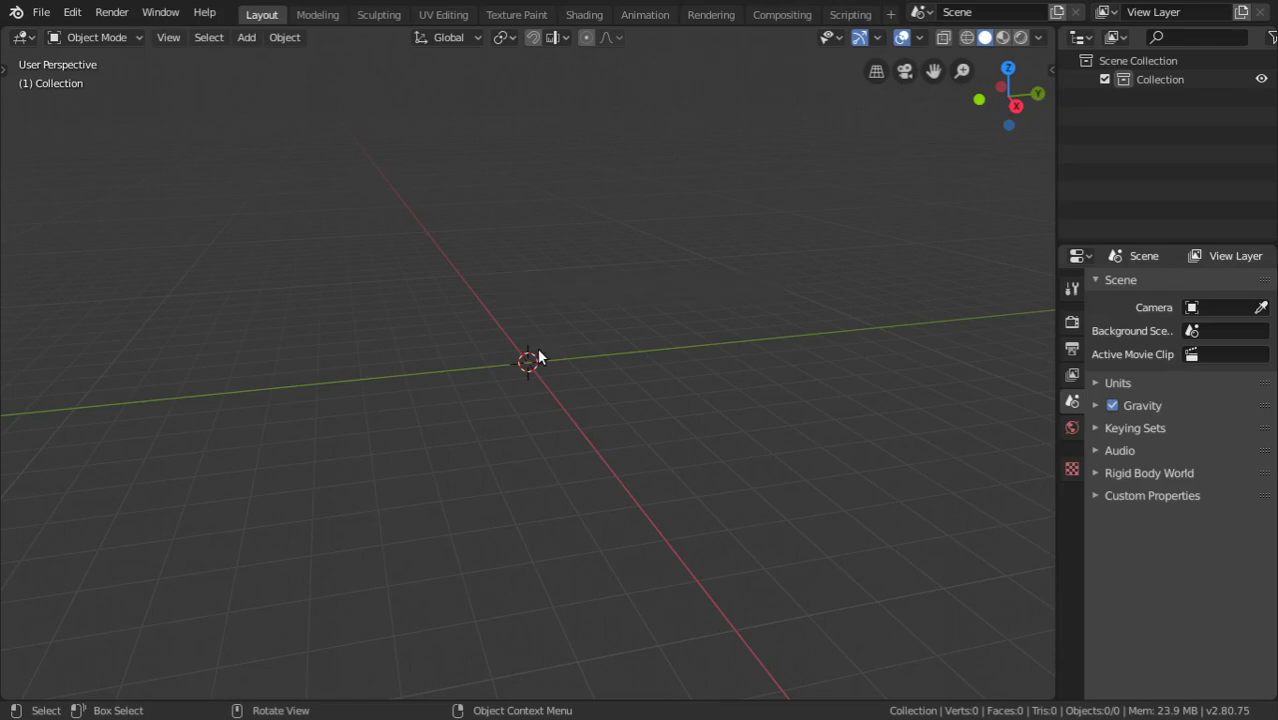
- Add a mesh circle at the world origin
middle_click_drag(516, 388, 550, 412)
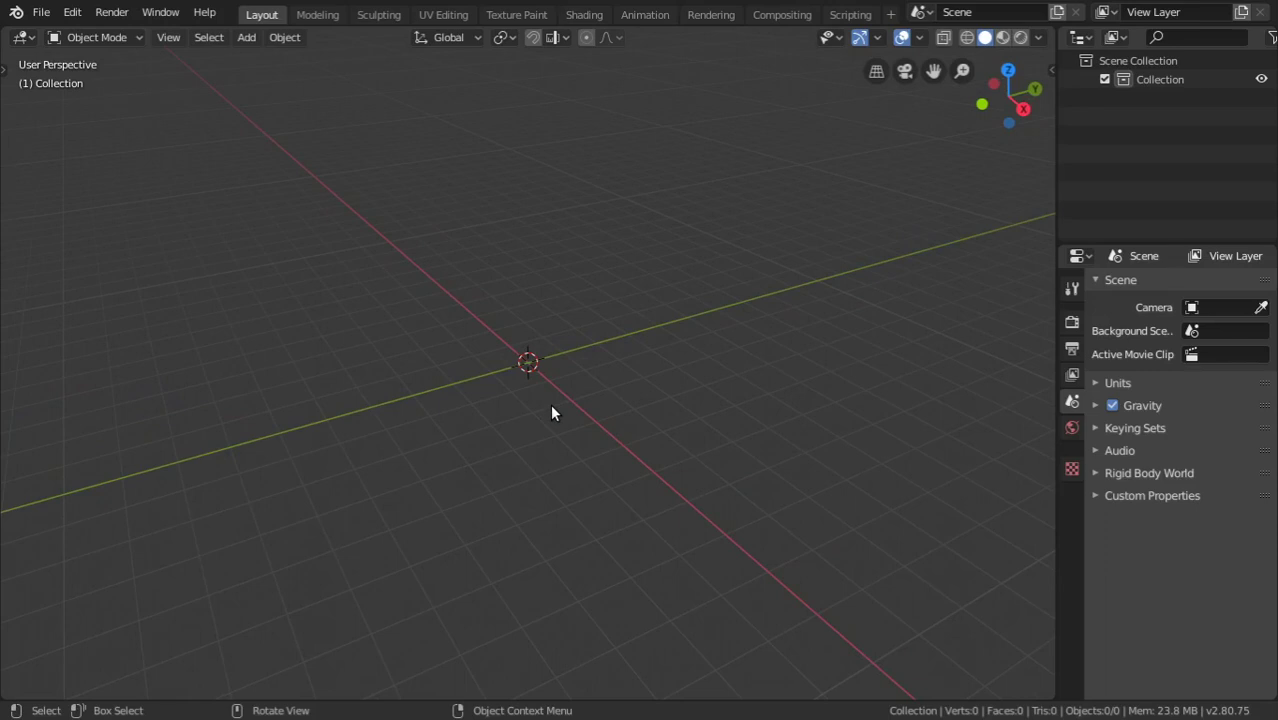
key("KP_1")
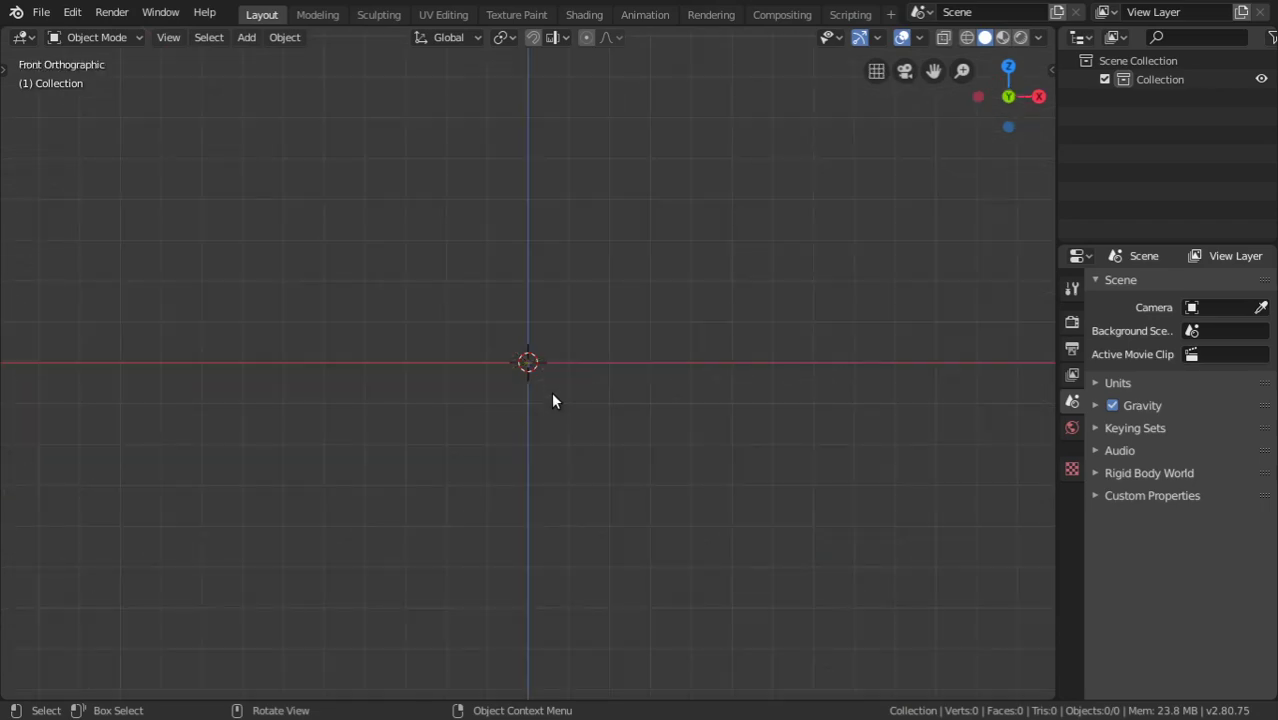
middle_click_drag(550, 396, 533, 413)
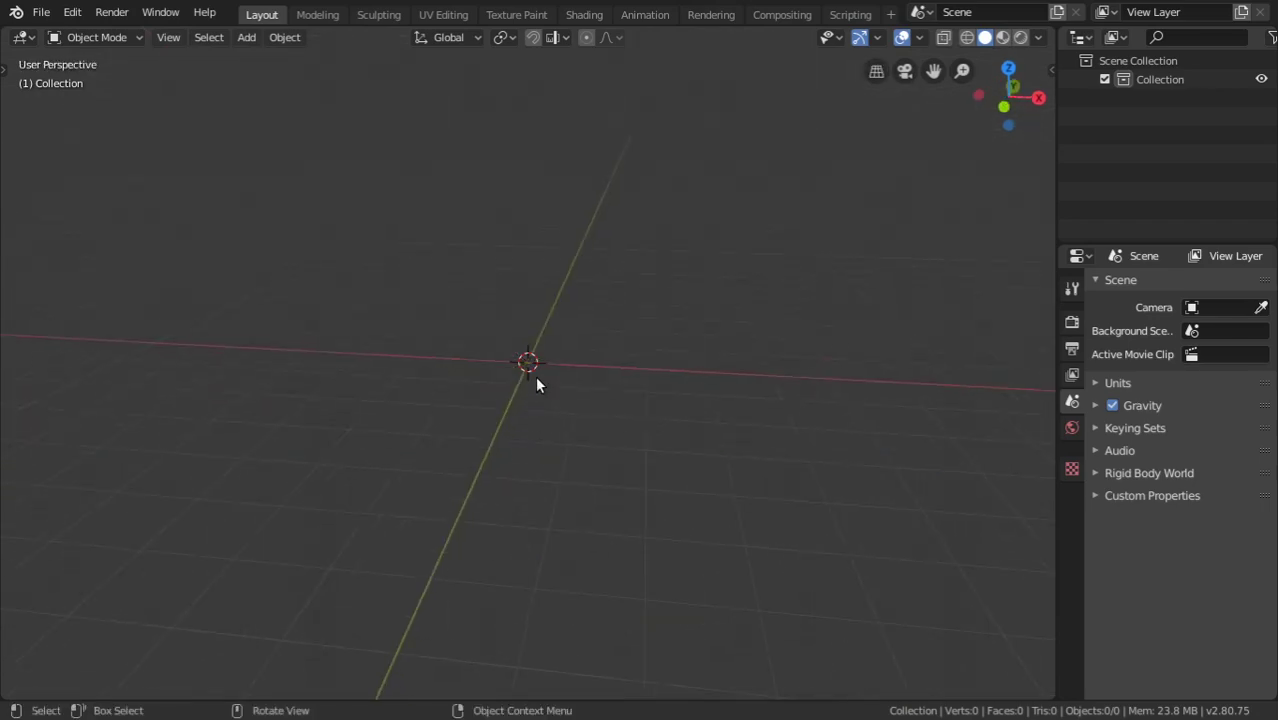
key("shift+a")
mouse_move(578, 356)
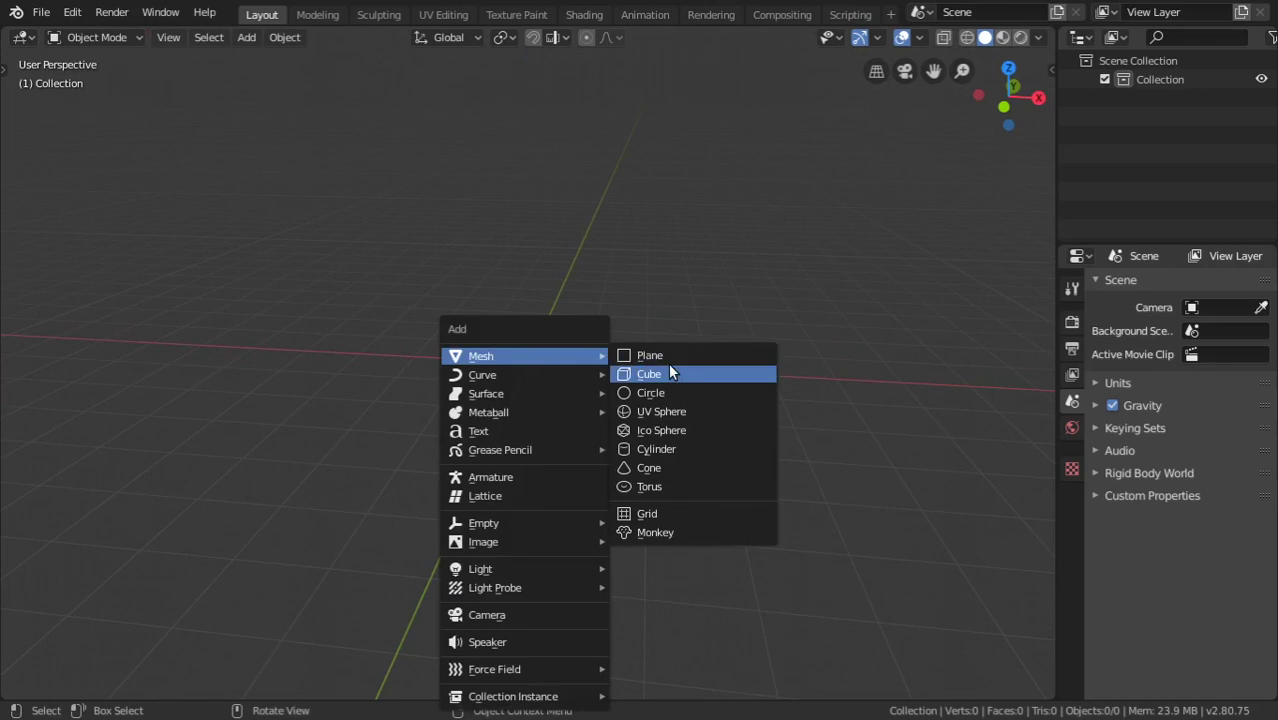
left_click(668, 393)
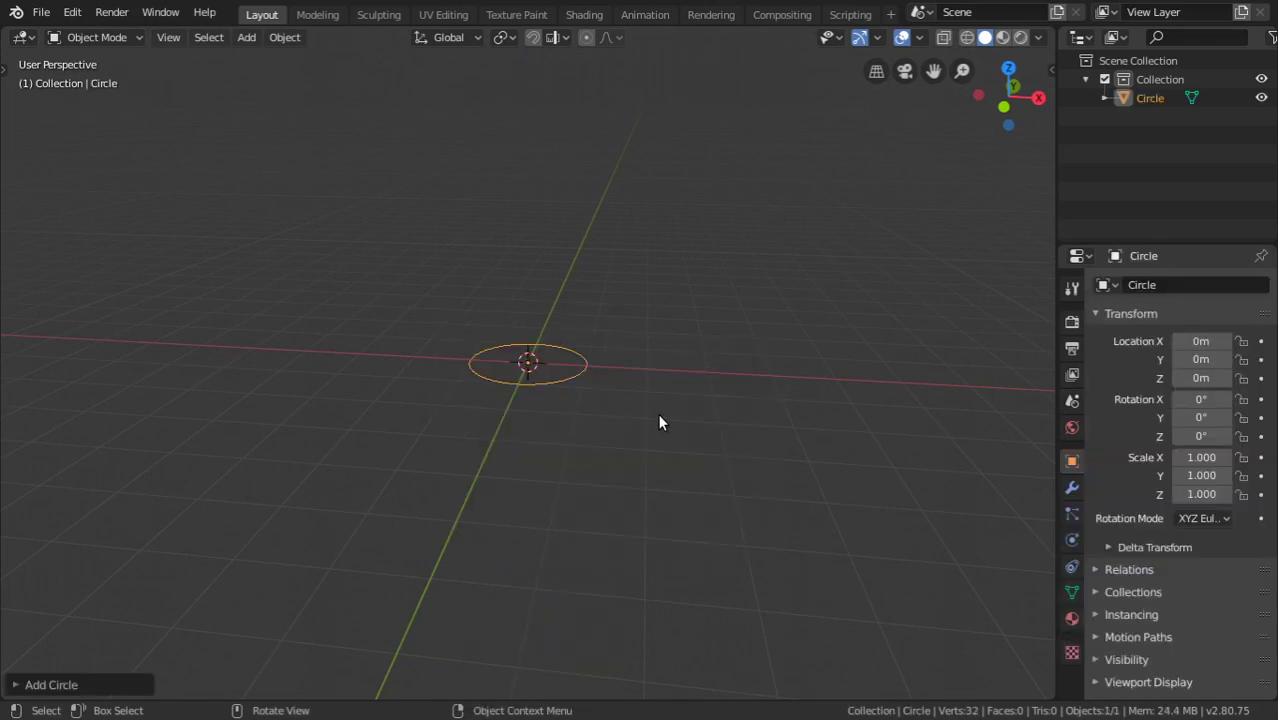
- Set the new circle's vertices to 40 and its radius to 0.1 m
left_click(90, 686)
left_click(200, 480)
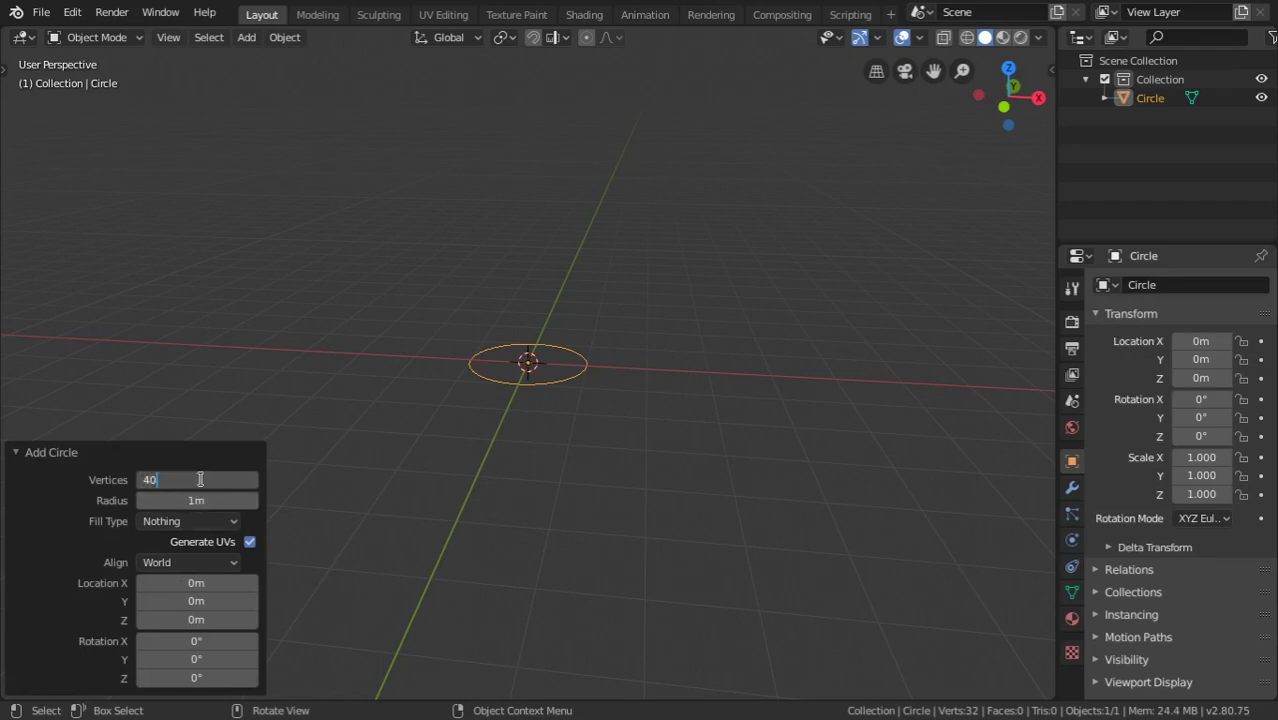
key("Return")
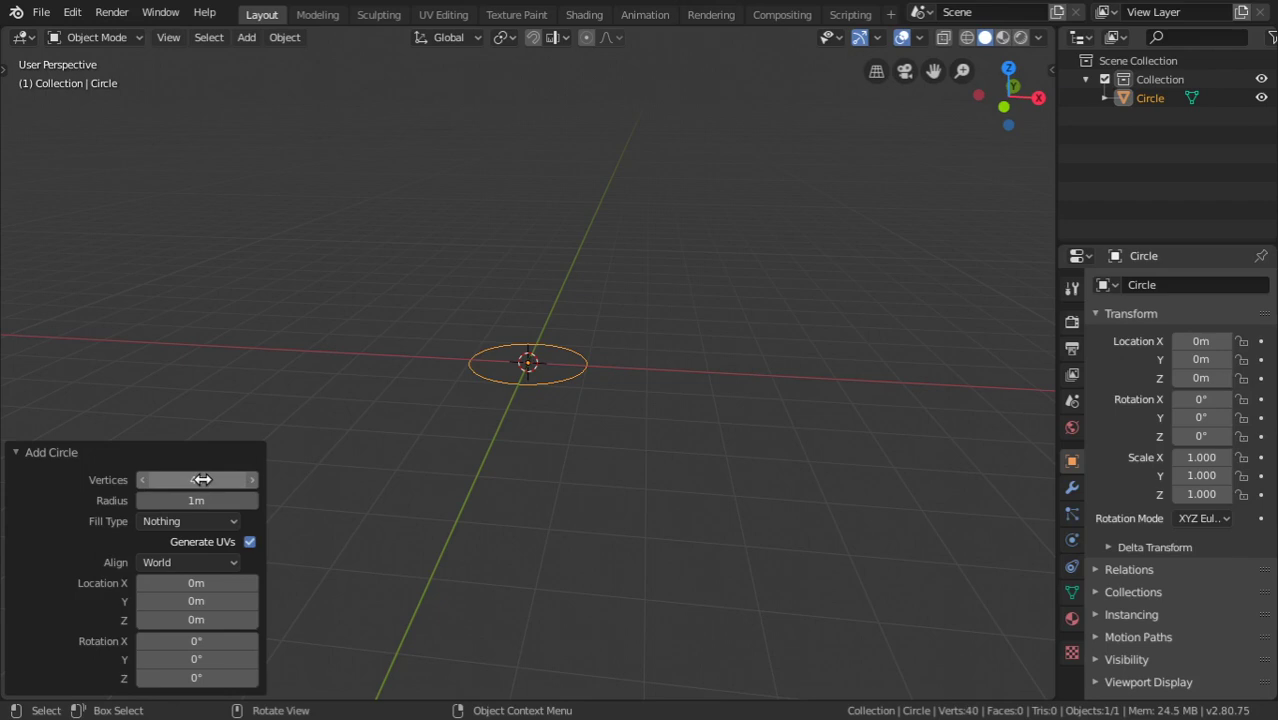
left_click(204, 500)
type(".1")
key("Return")
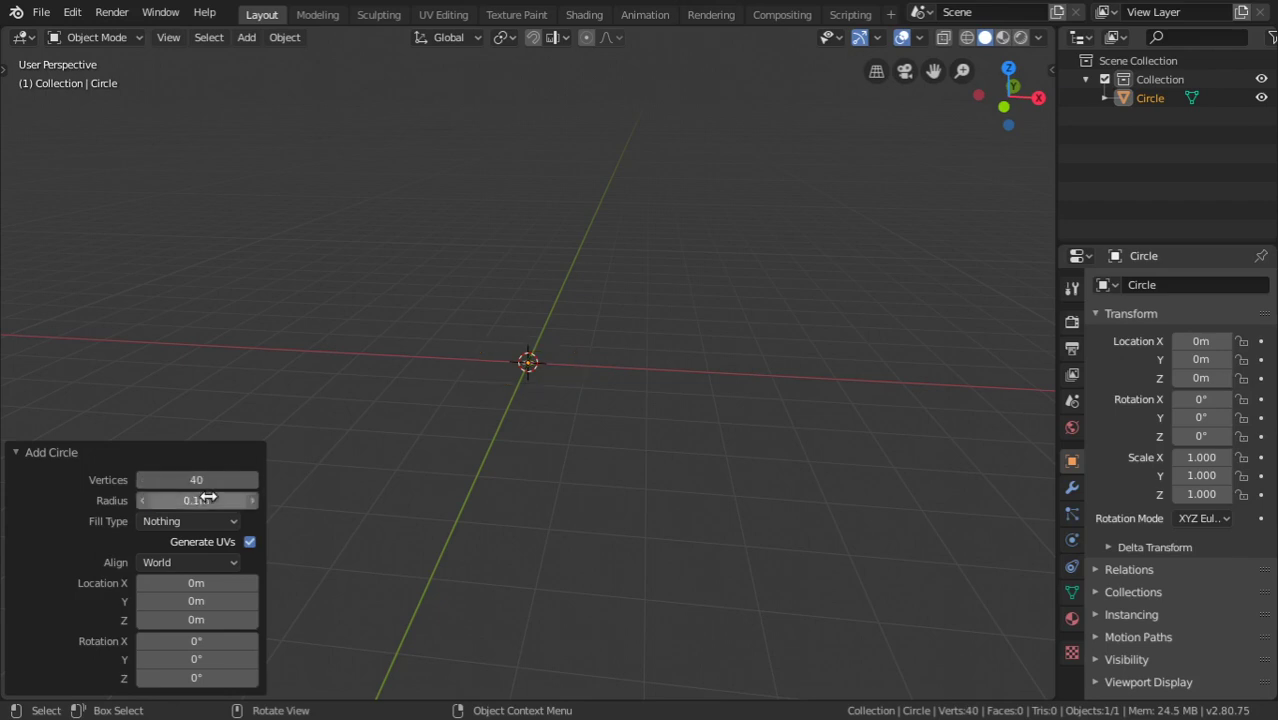
left_click(167, 455)
- In Edit Mode and front view, extrude the circle upward along Z by about 0.1 m to form a tube wall
key("ctrl+z")
middle_click_drag(715, 426, 772, 513)
key("ctrl+z")
key("Tab")
key("KP_1")
key("e")
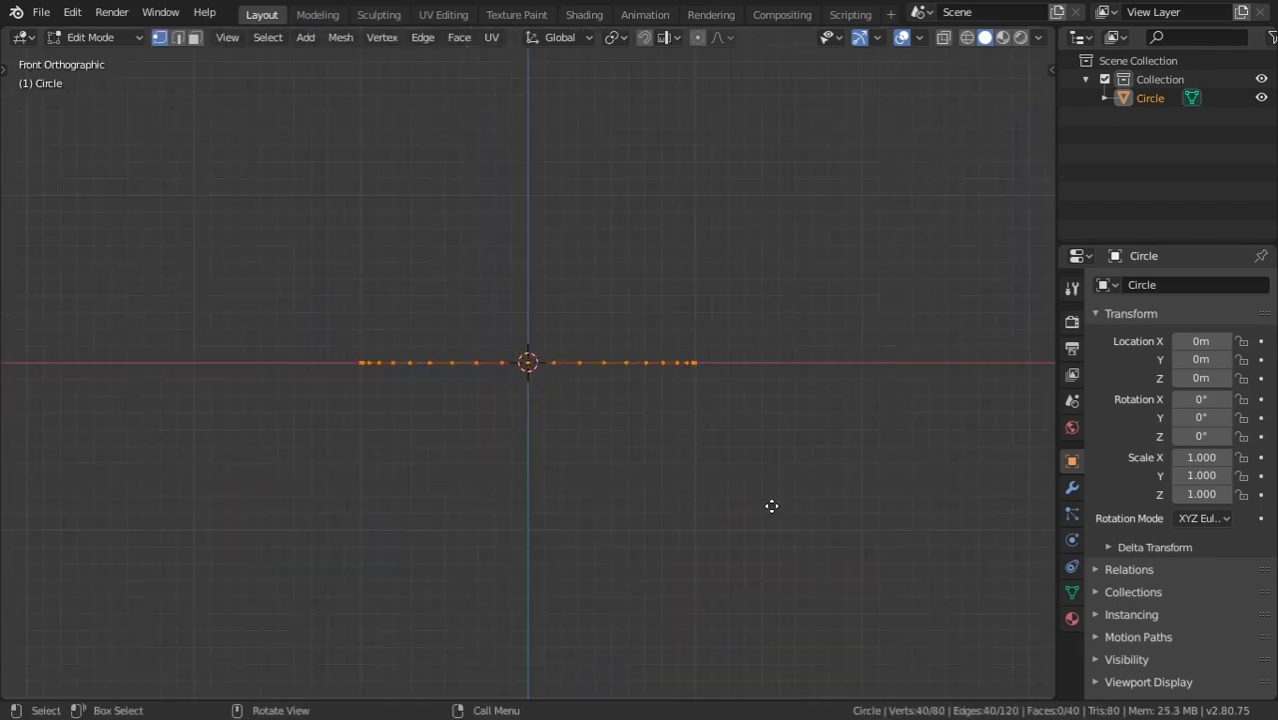
key("z")
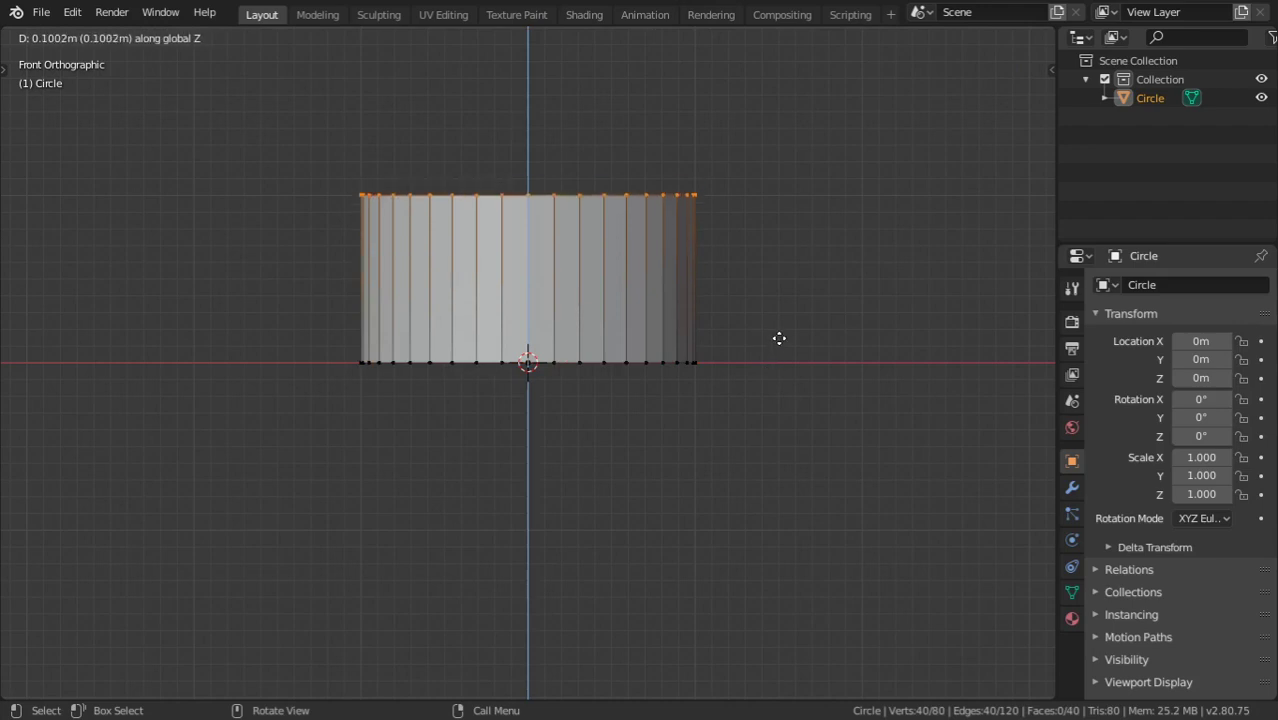
left_click(779, 338)
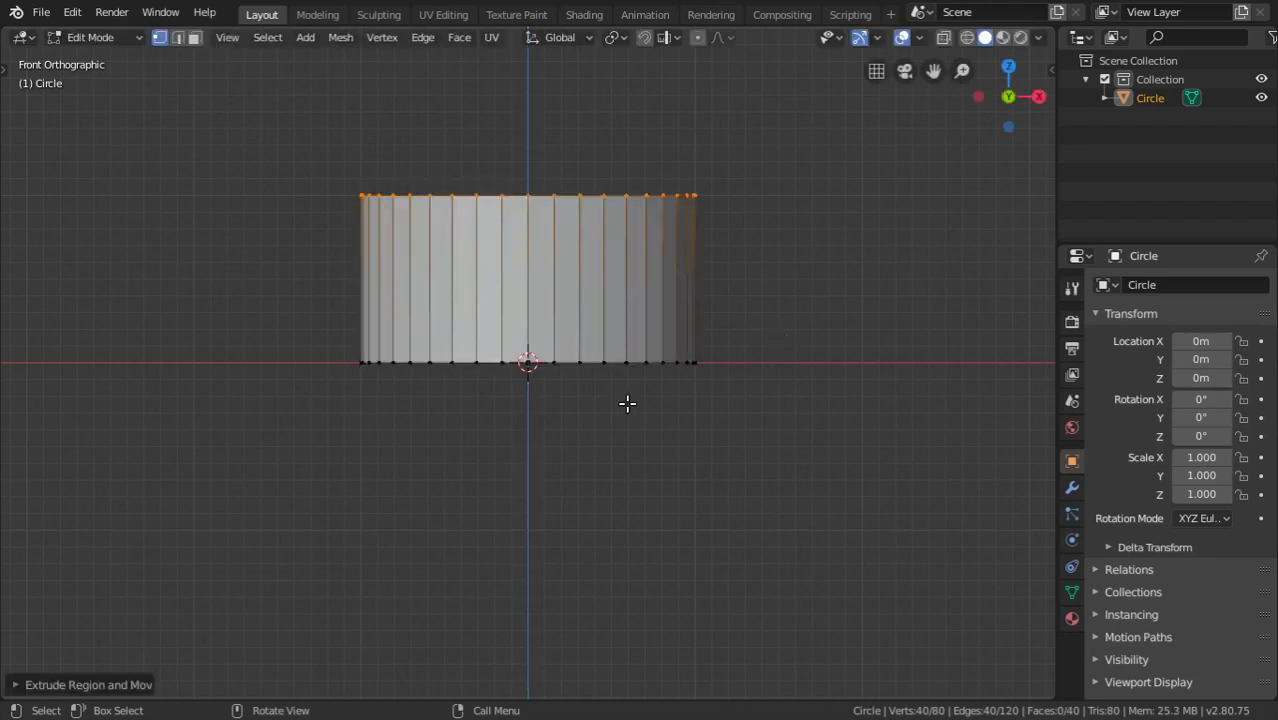
- Extrude the tube's bottom edge loop outward into a flat flange, scaling it by 1.4 with Z locked
left_click(575, 362, "alt")
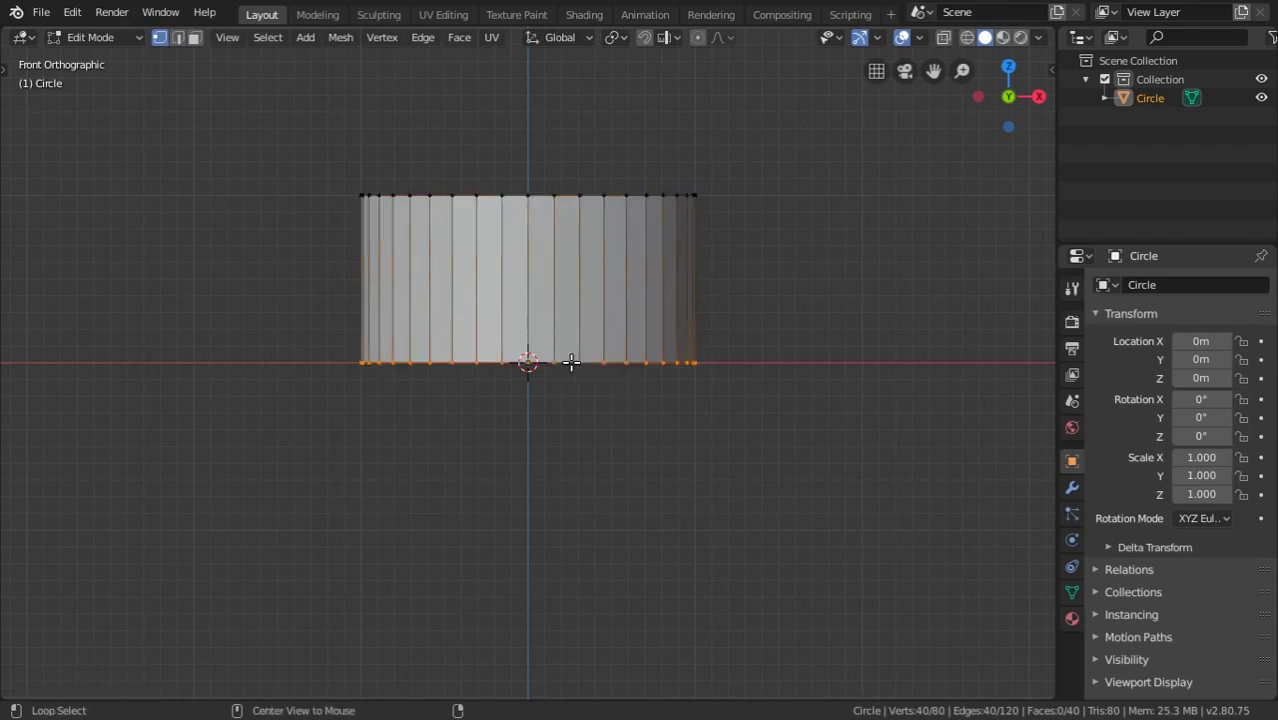
key("s")
key("shift+z")
type("1.2")
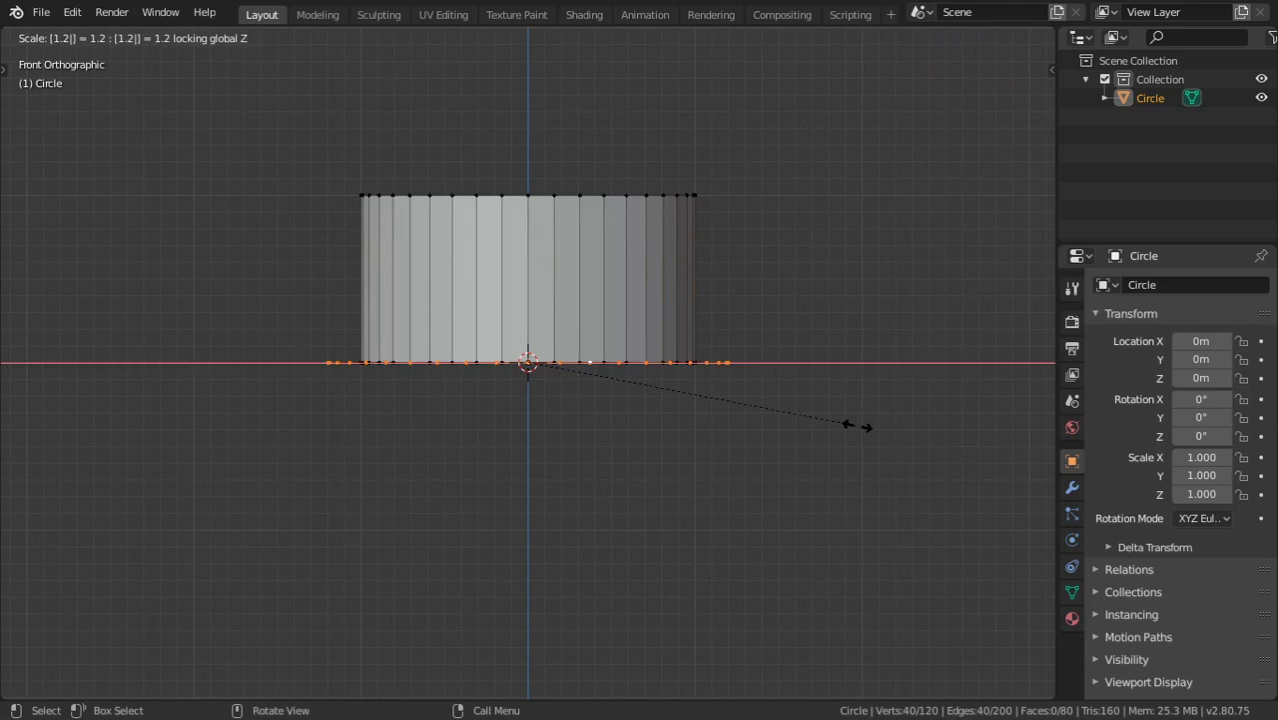
key("BackSpace")
type("4")
key("Return")
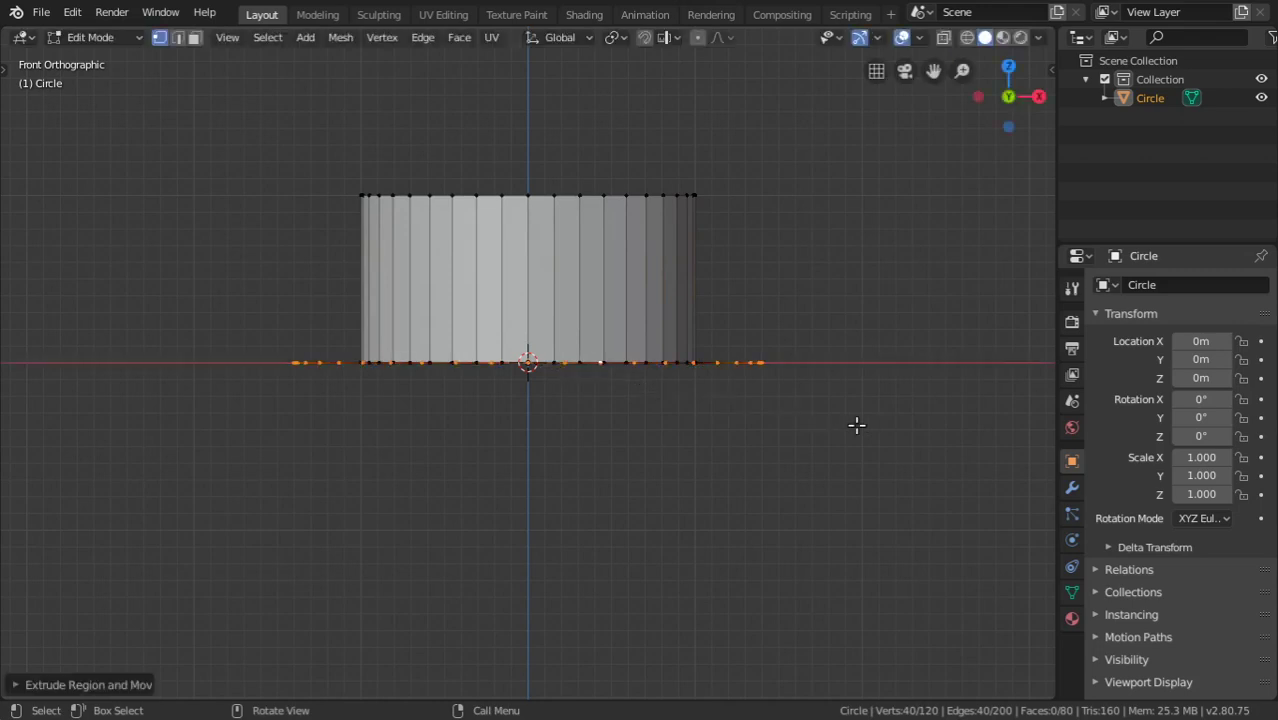
- Try extruding the flange's outer edge loop down along Z by about 0.023 m, and delete the extruded vertices
key("KP_7")
key("KP_1")
key("e")
key("z")
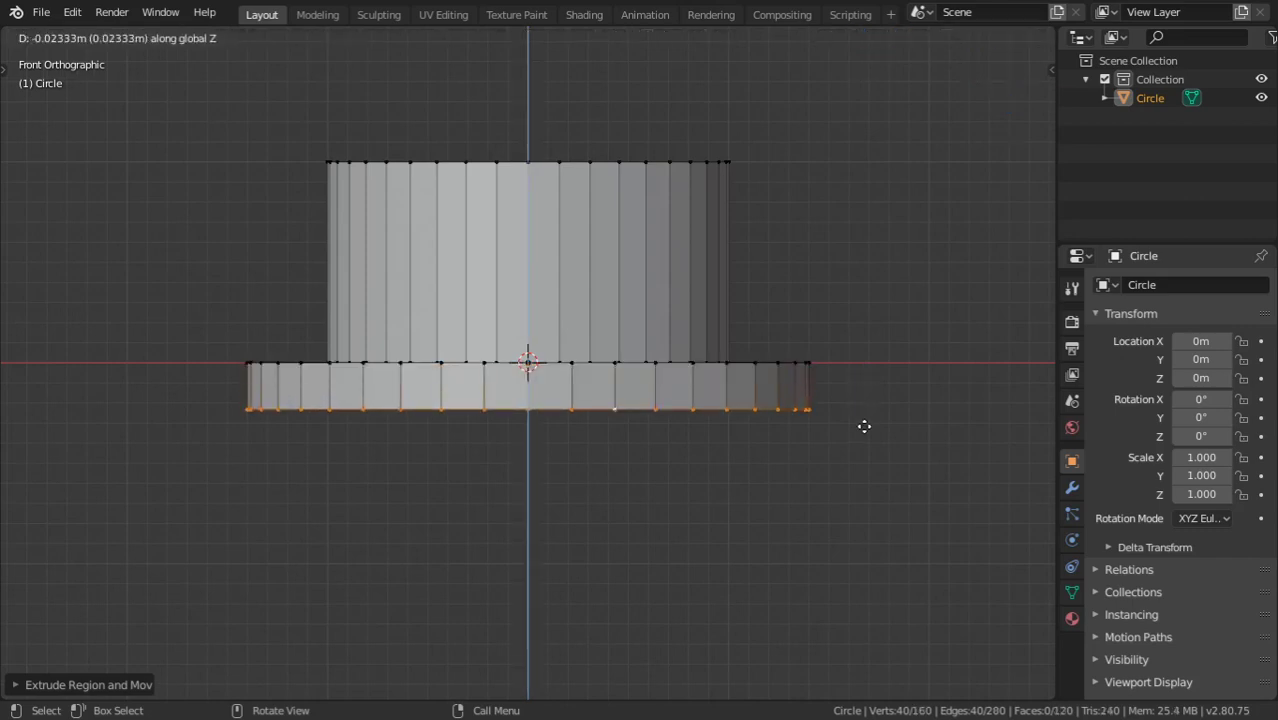
left_click(864, 426)
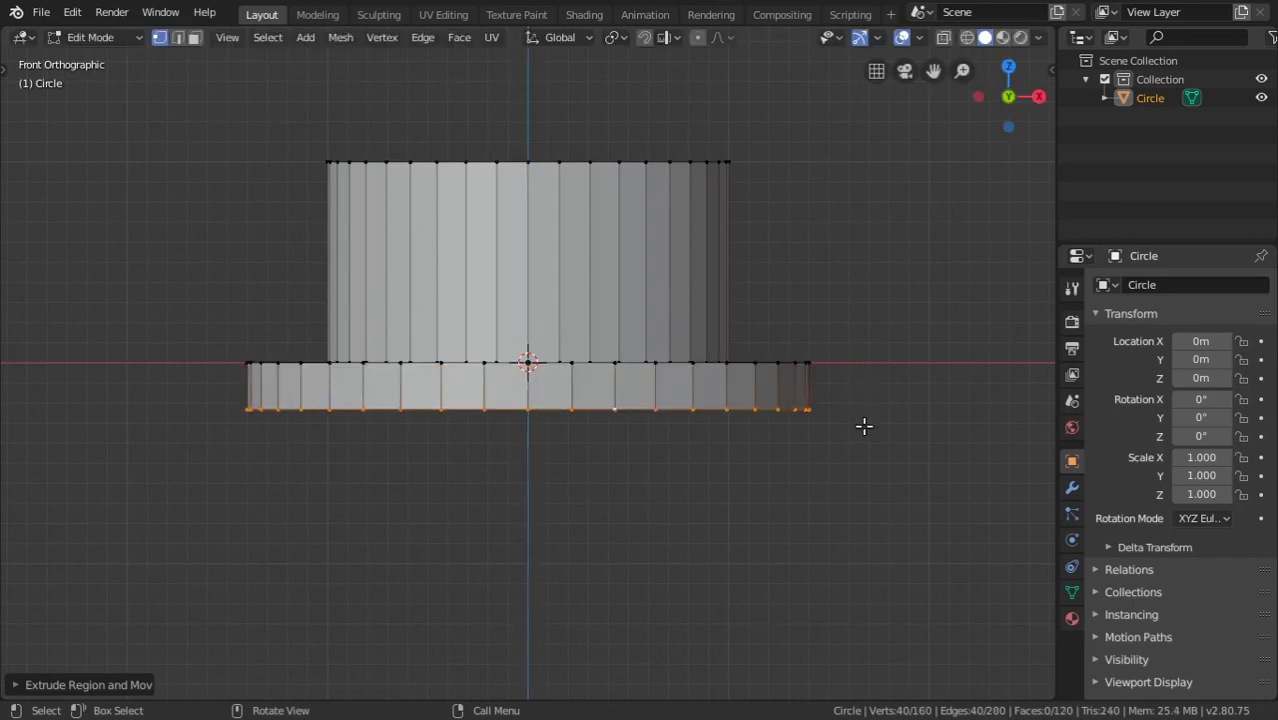
middle_click_drag(864, 426, 842, 448)
key("x")
left_click(843, 451)
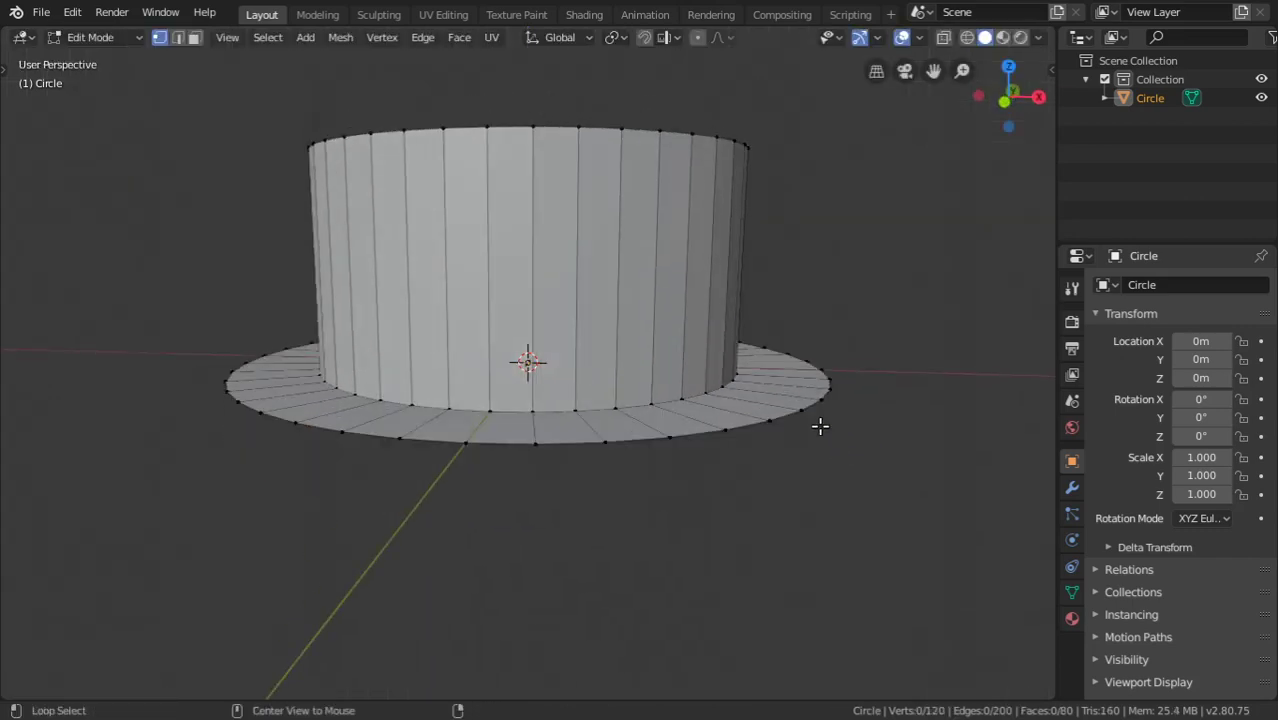
- In top view, cut three concentric, evenly spaced edge loops into the flange without sliding them
left_click(812, 421, "alt")
key("KP_7")
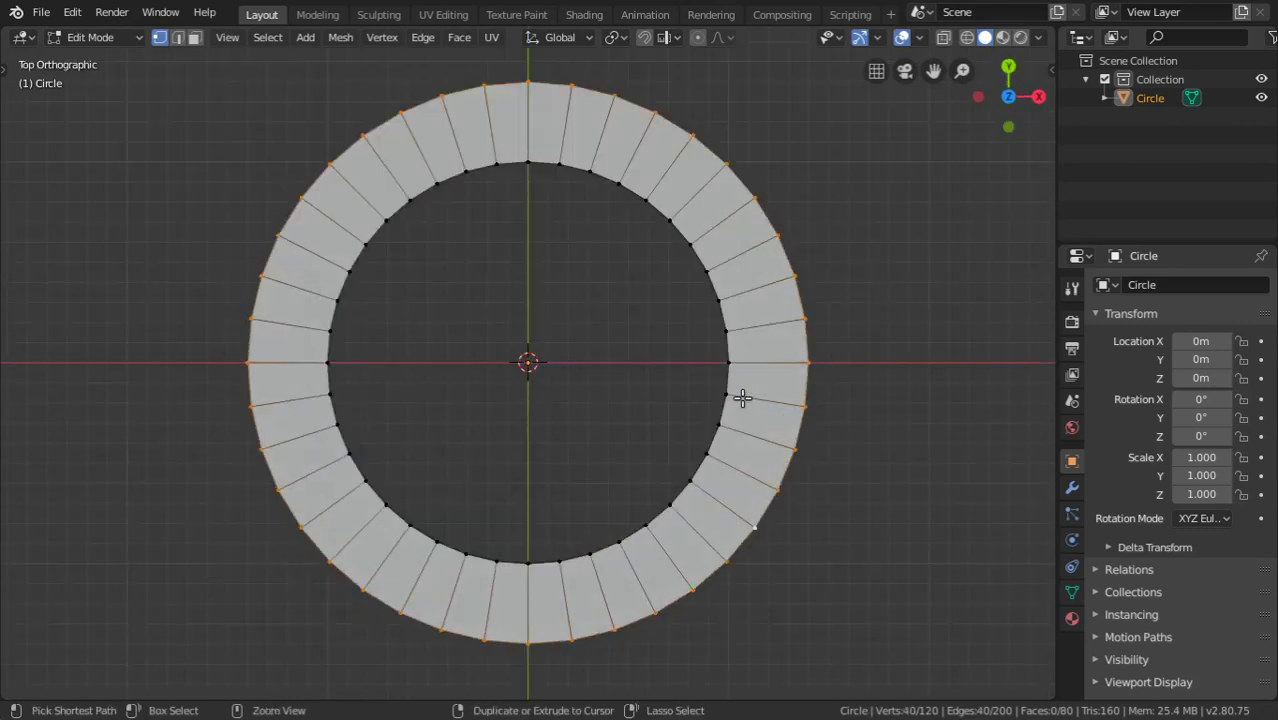
key("ctrl+f")
key("Escape")
key("ctrl+r")
left_click(768, 396)
right_click(769, 398)
key("ctrl+r")
left_click(770, 401)
right_click(770, 400)
key("ctrl+r")
left_click(760, 402)
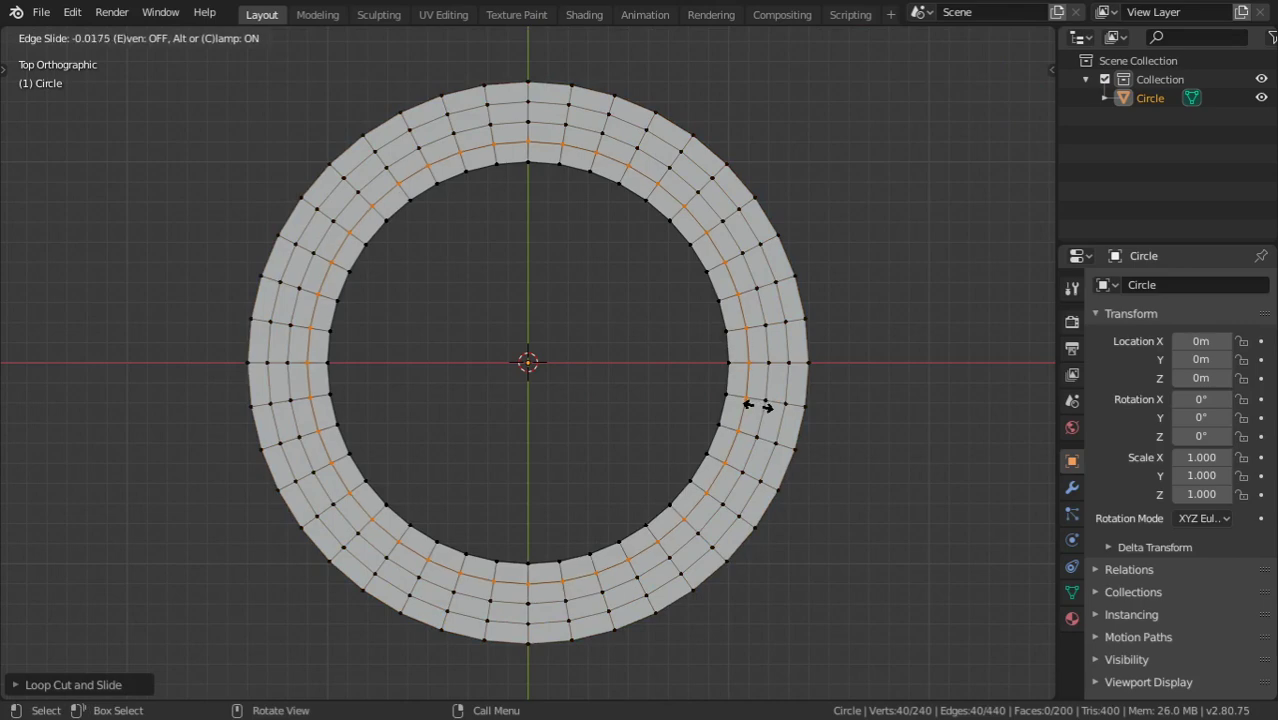
right_click(757, 404)
- Cut one more centred edge loop into each of the flange's two middle bands
scroll(787, 403, "up", 2)
scroll(756, 428, "down", 3, "ctrl")
key("ctrl+r")
left_click(762, 421)
right_click(762, 421)
key("ctrl+r")
left_click(748, 419)
right_click(748, 418)
- Select eight vertices spaced 45° apart on the flange's middle edge loop
middle_click_drag(748, 417, 821, 484, "shift")
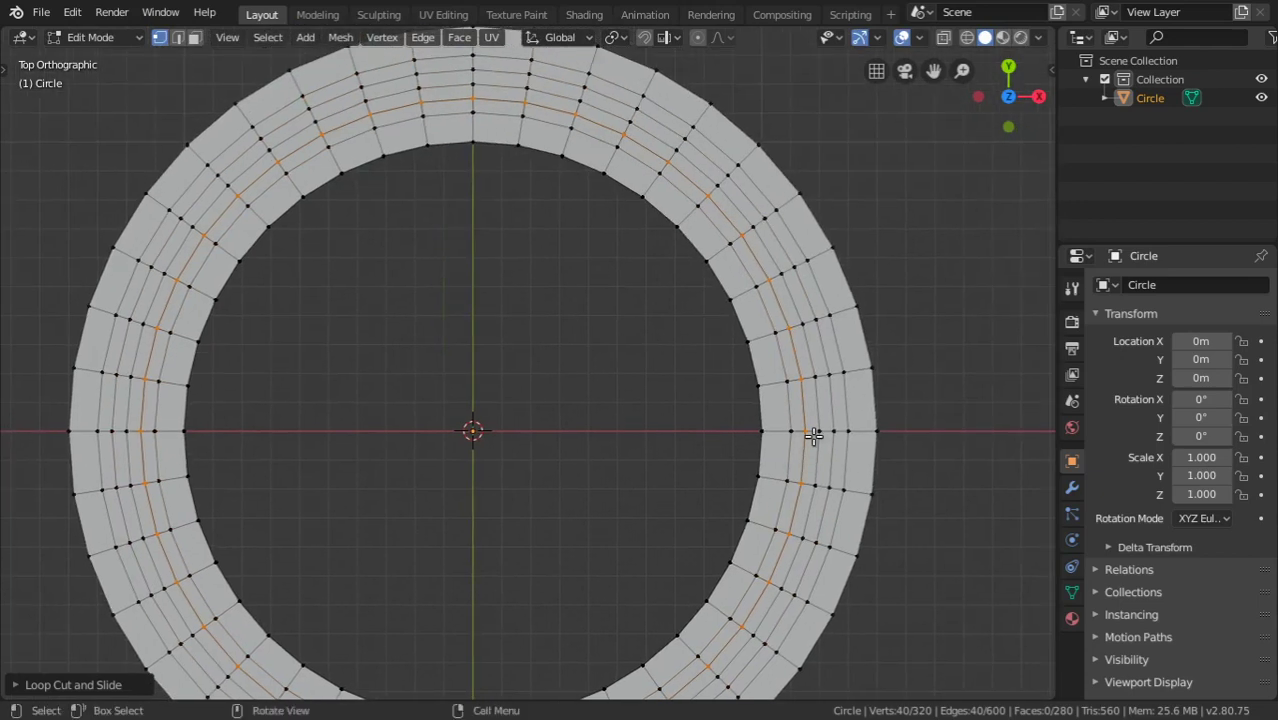
left_click(823, 428)
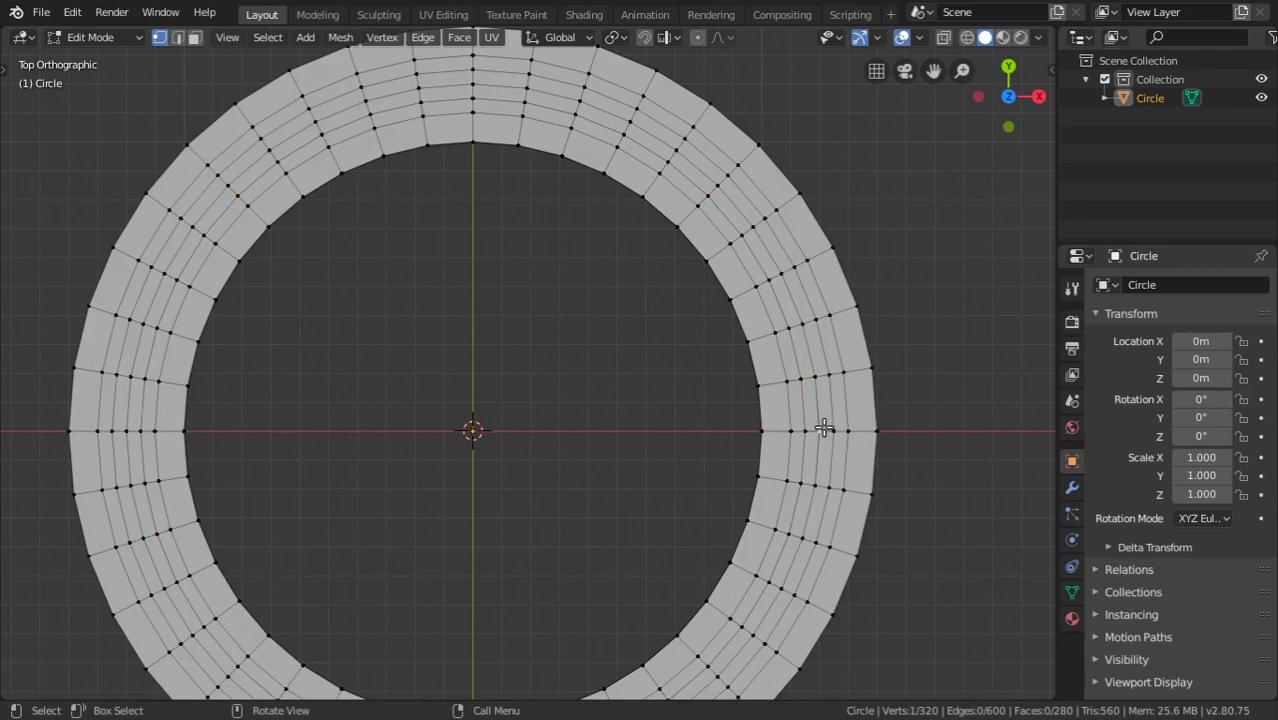
scroll(823, 428, "down", 2)
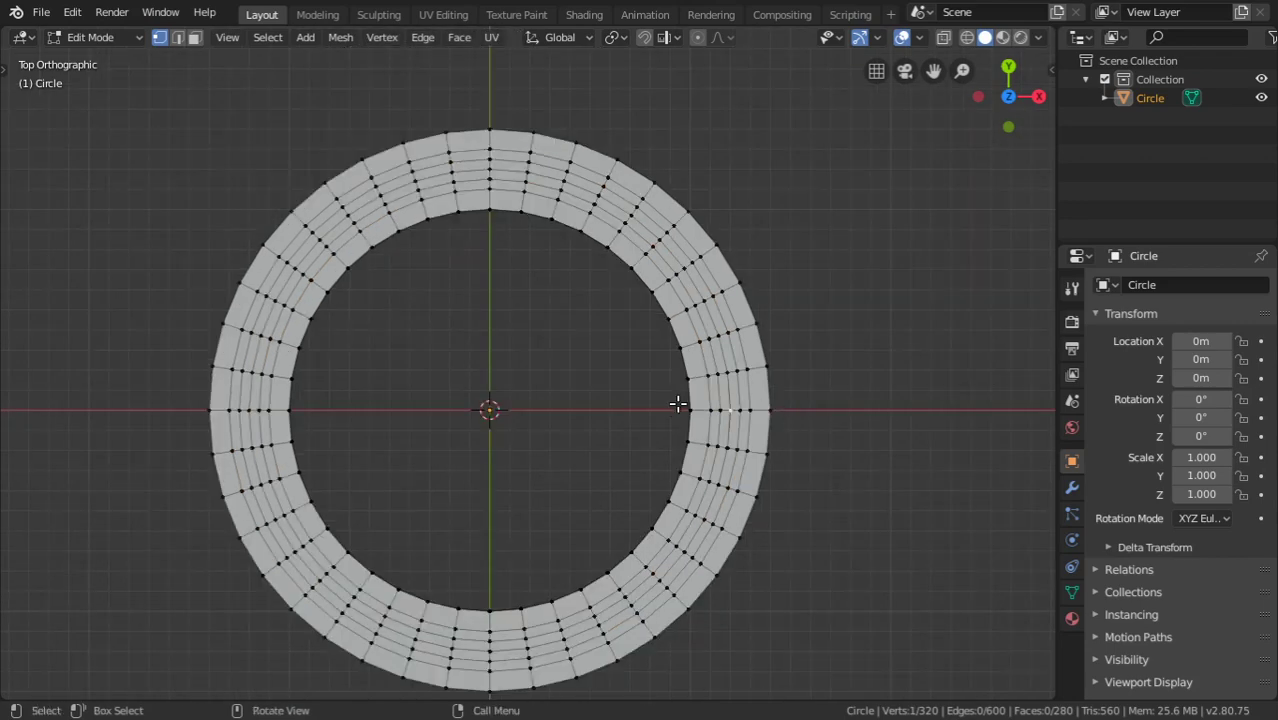
scroll(700, 403, "up", 2)
middle_click_drag(750, 384, 785, 448, "shift")
middle_click_drag(357, 120, 428, 103, "shift")
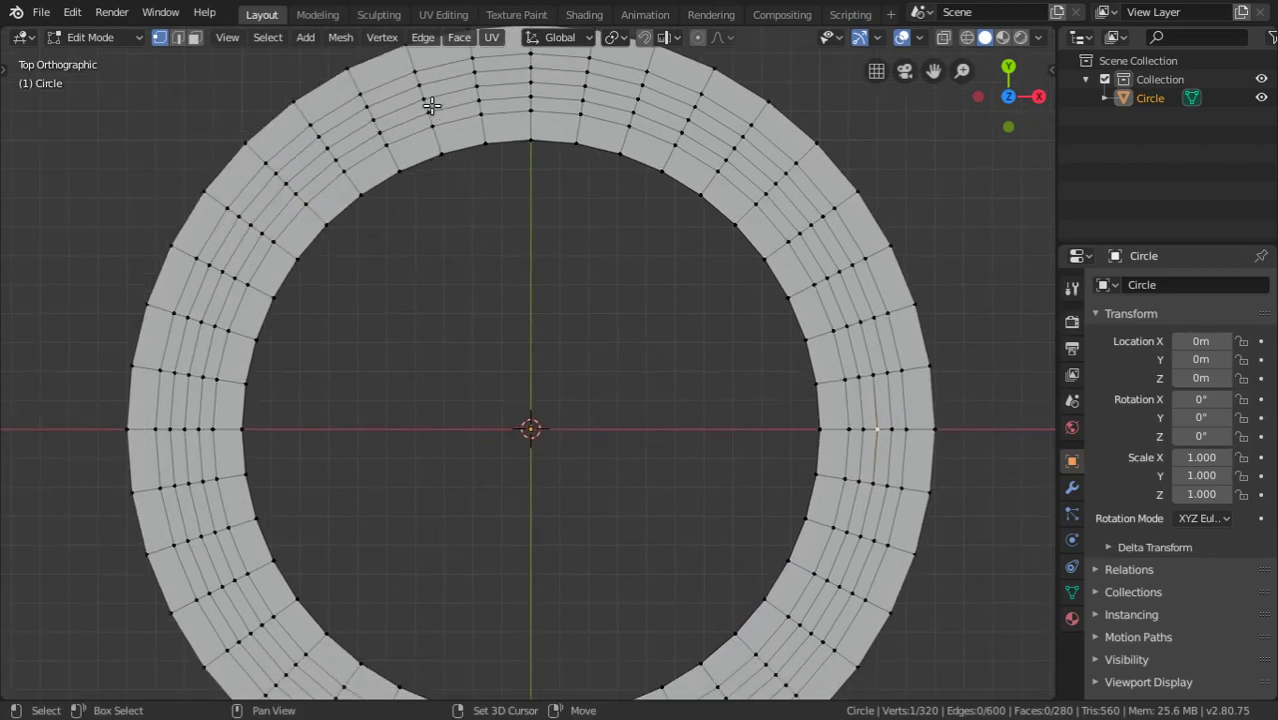
middle_click_drag(327, 642, 392, 316, "shift")
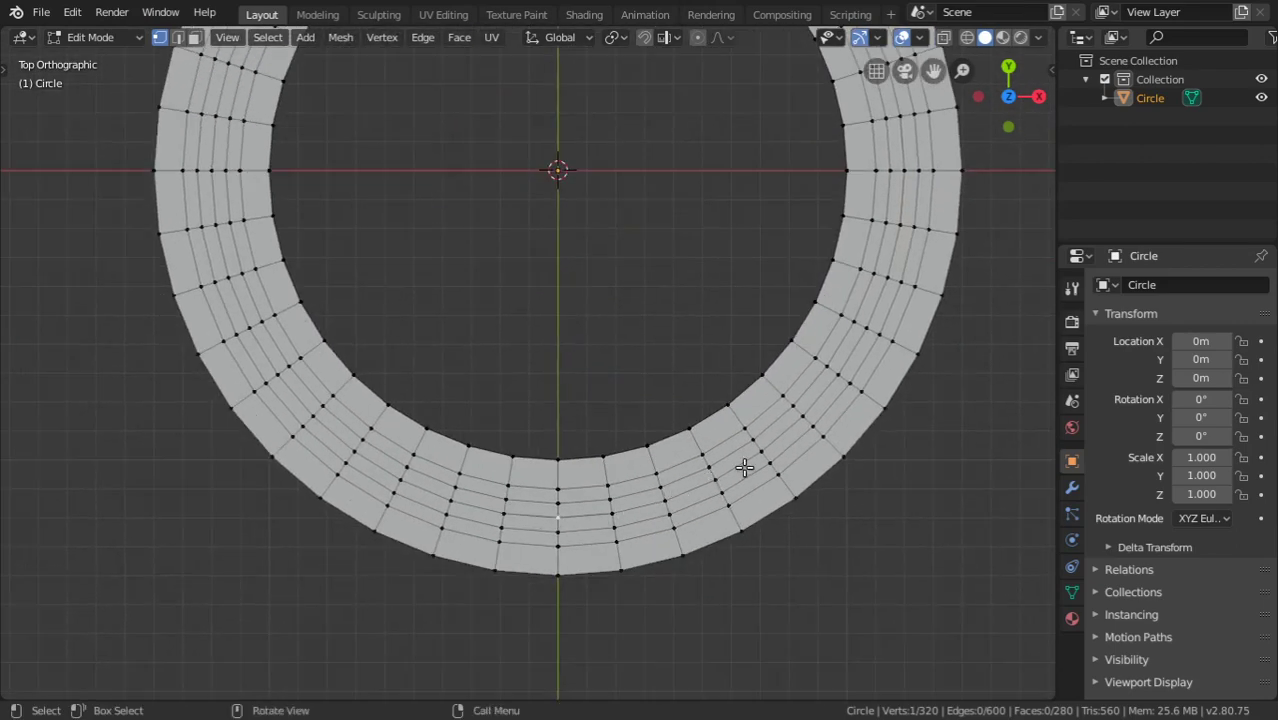
left_click(802, 415, "shift")
middle_click_drag(864, 360, 785, 499, "shift")
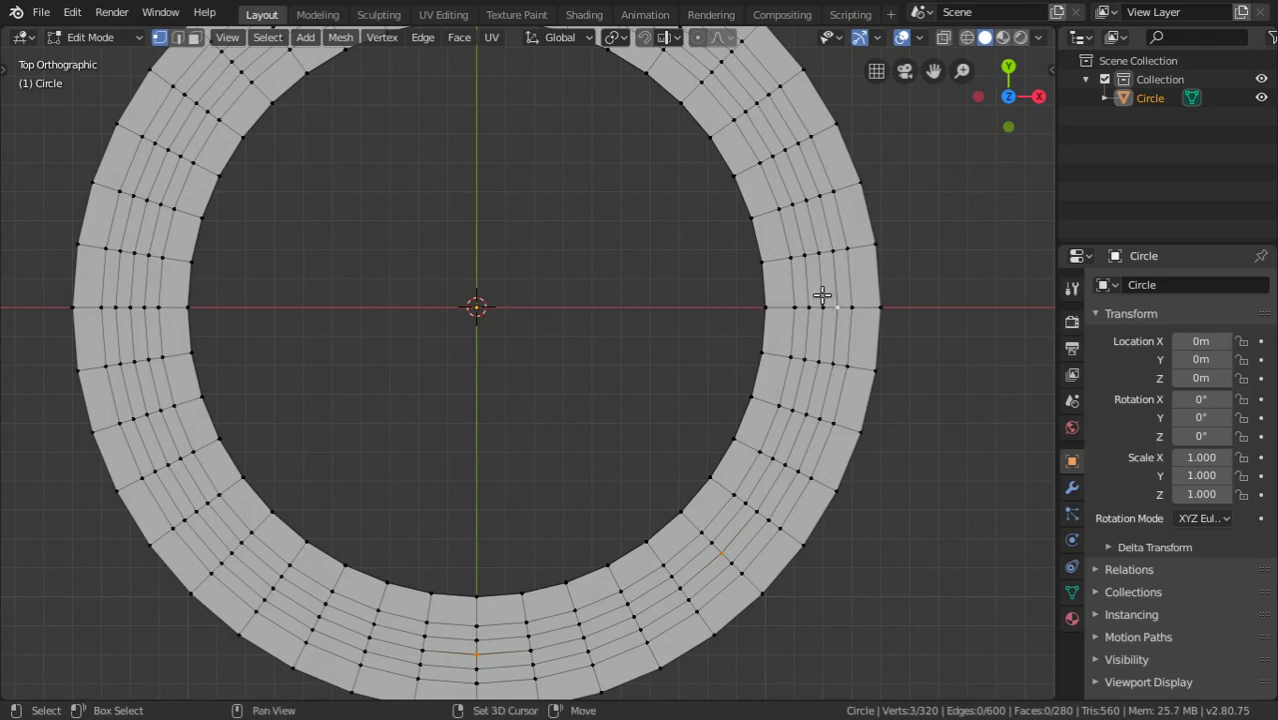
left_click(838, 307, "shift")
left_click(822, 307, "shift")
middle_click_drag(813, 334, 845, 414, "shift")
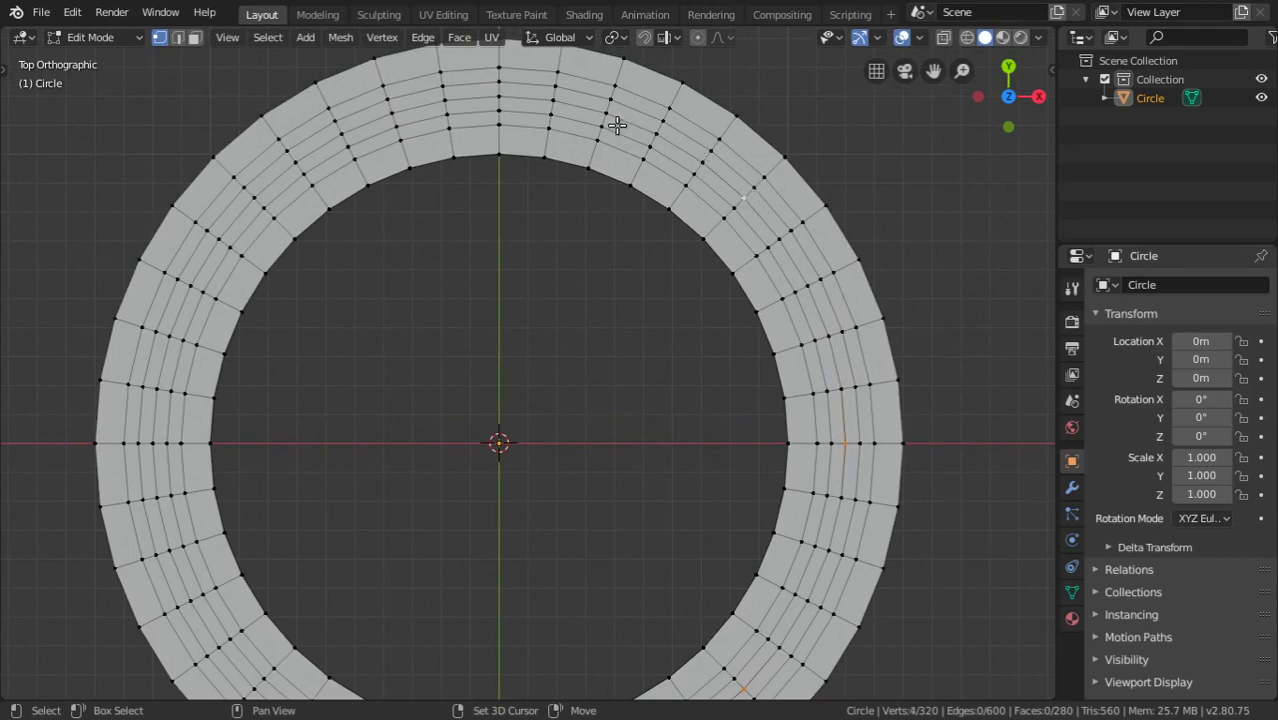
left_click(499, 97, "shift")
middle_click_drag(239, 275, 322, 155, "shift")
left_click(236, 323, "shift")
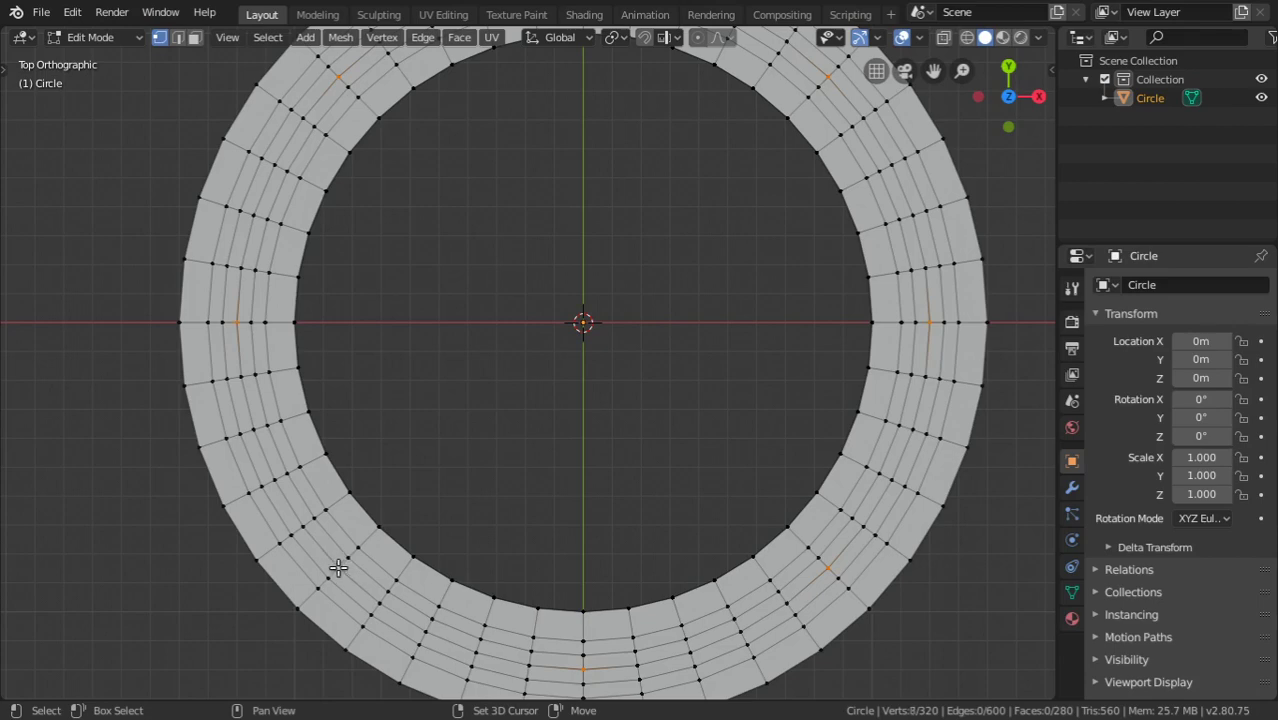
- Grow the selection around the eight vertices by one ring and reshape each patch with the Circle operation
key("ctrl+KP_Add")
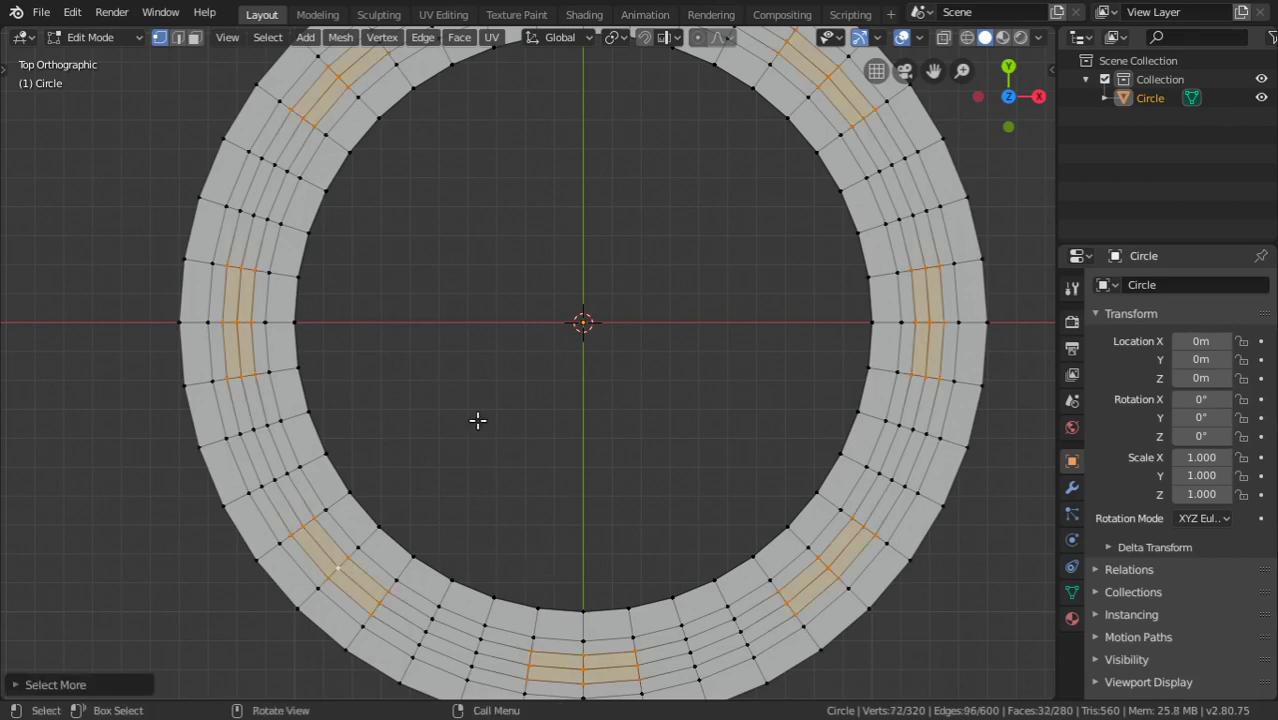
scroll(477, 420, "down", 2)
key("c")
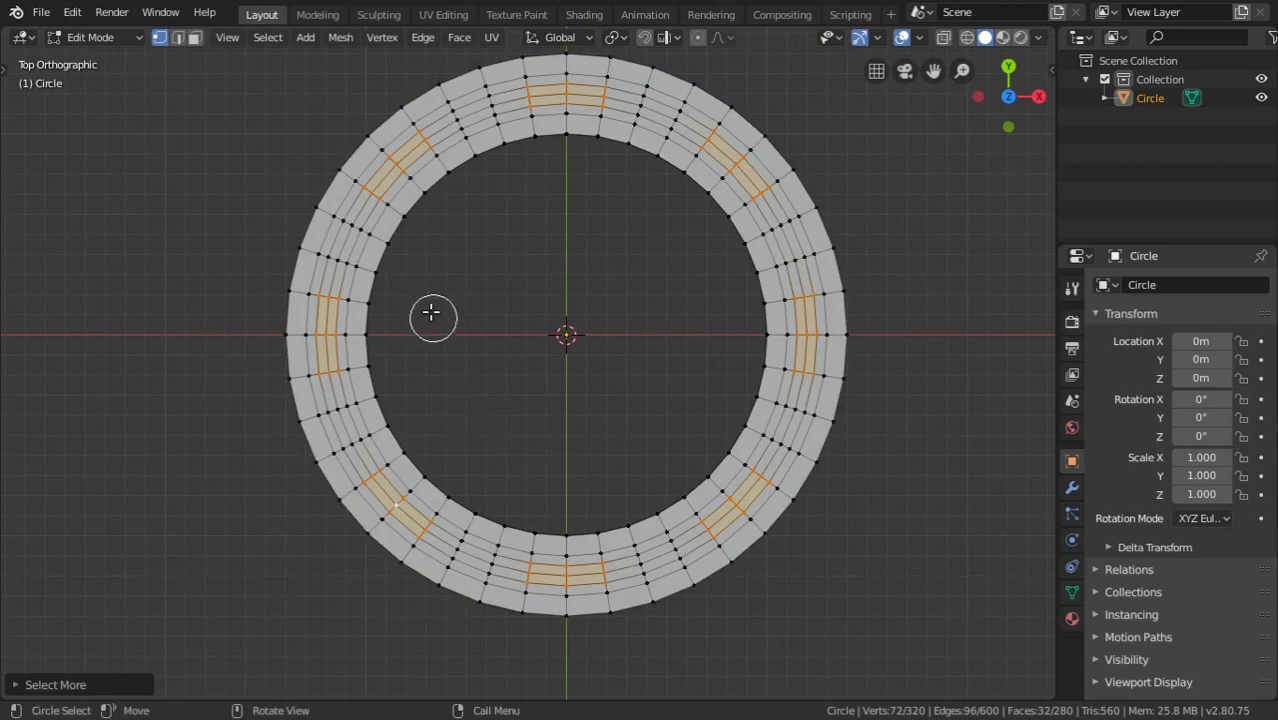
right_click(430, 300)
mouse_move(428, 194)
left_click(510, 212)
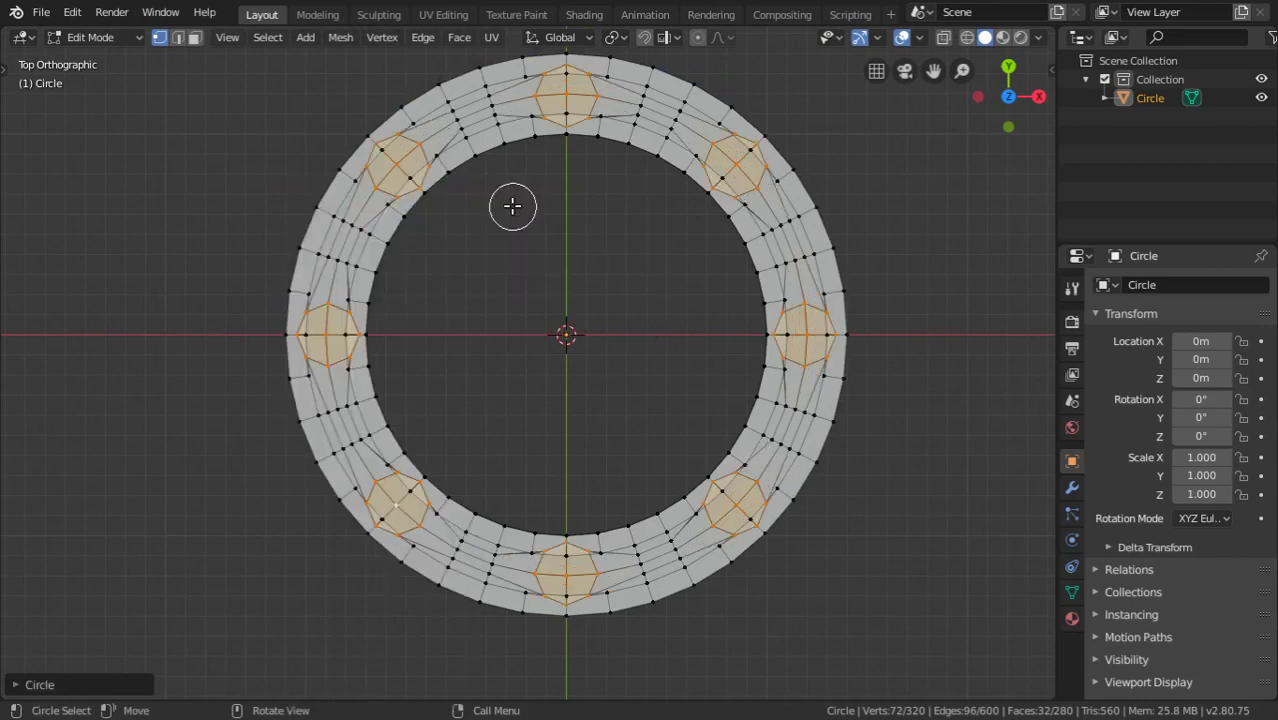
scroll(958, 431, "up", 1)
middle_click_drag(958, 431, 616, 399, "shift")
scroll(673, 416, "up", 1)
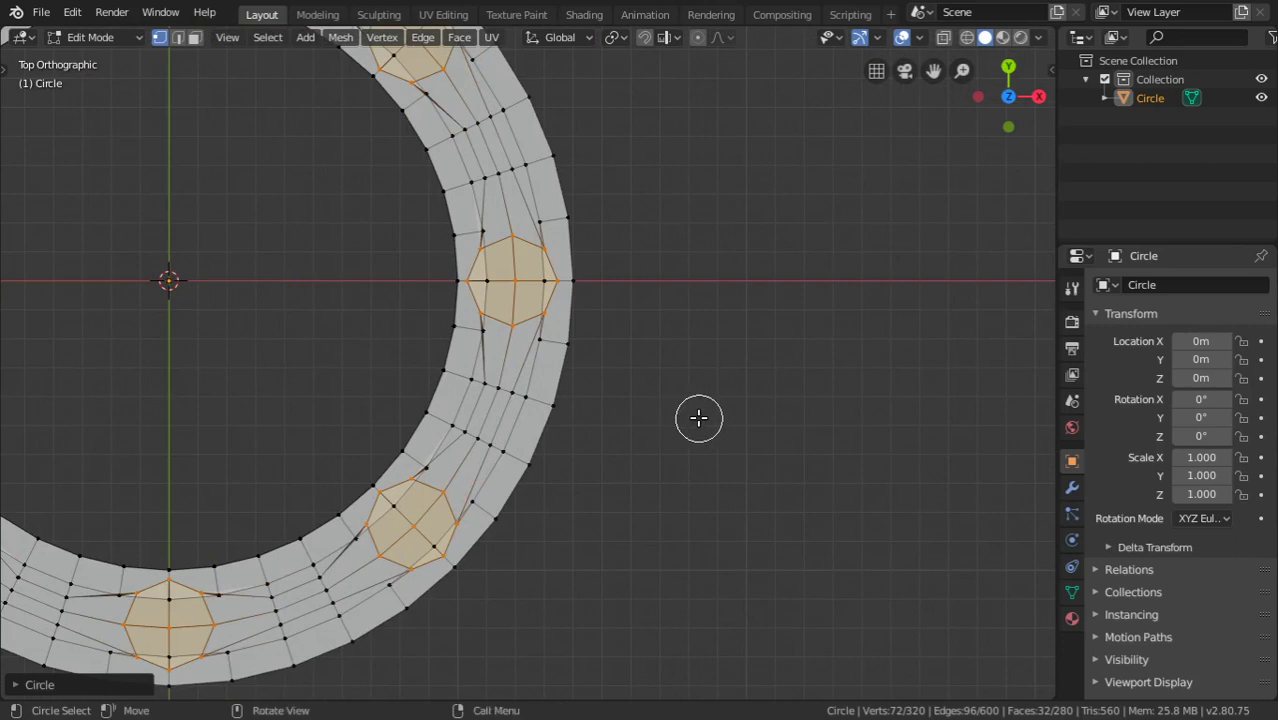
key("s")
key("shift+z")
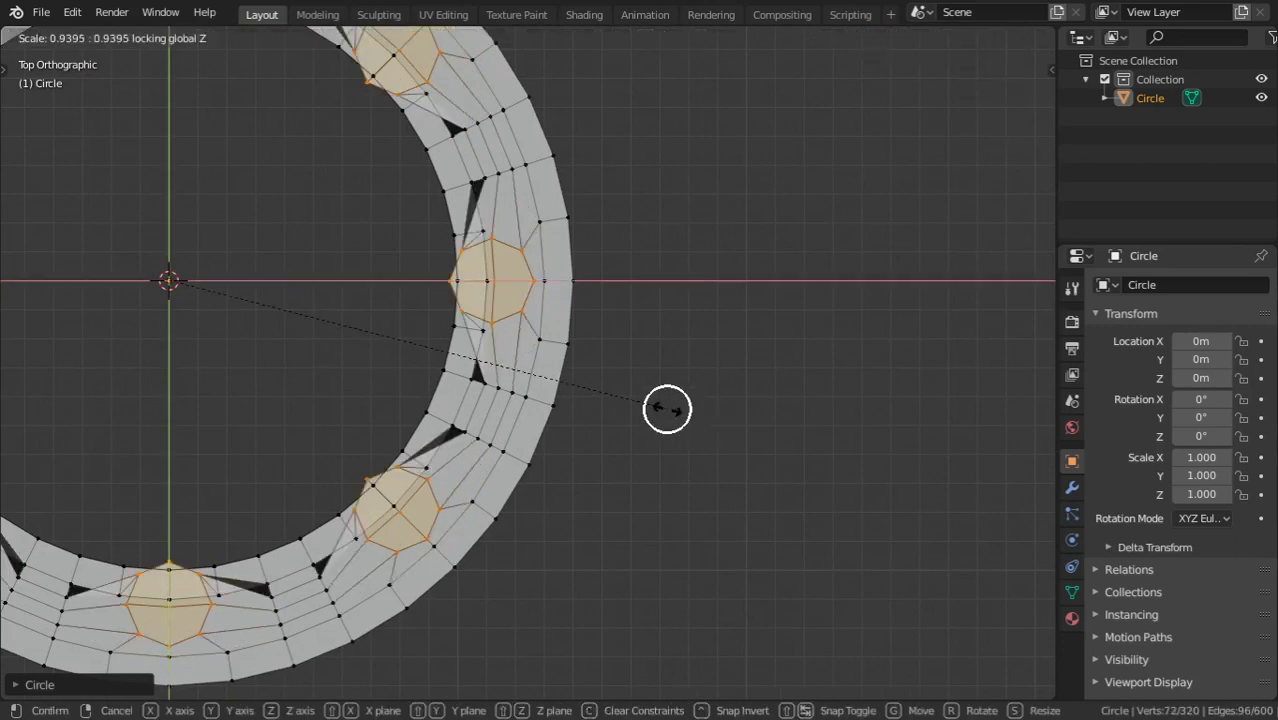
right_click(667, 408)
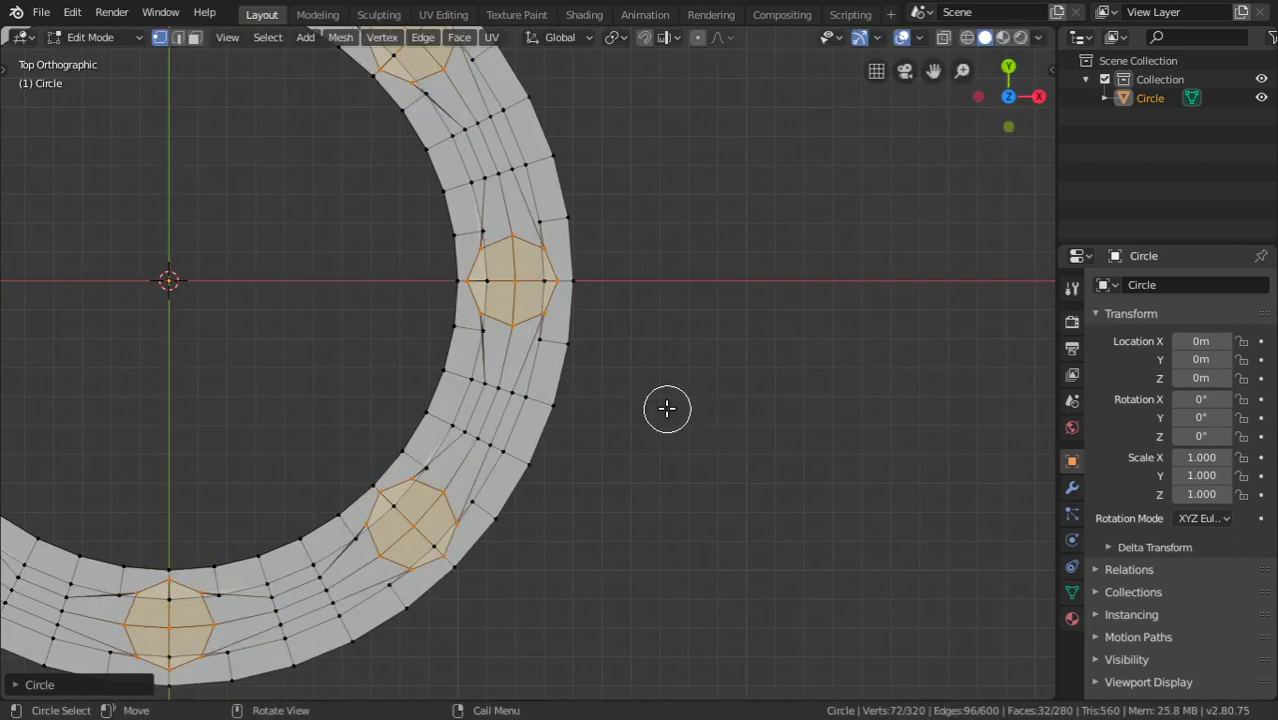
- Shrink the eight circular patches around their individual origins with the Z axis locked, so they fit between the neighbouring edge loops
left_click(622, 40)
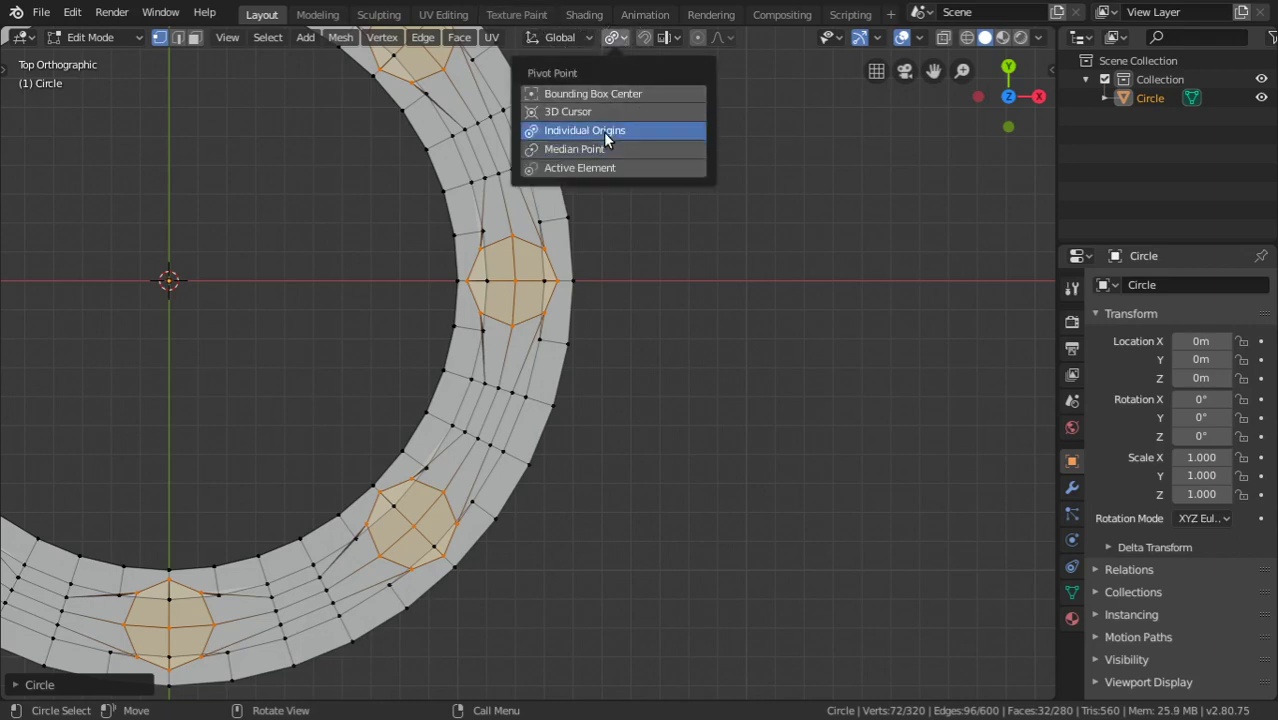
left_click(613, 148)
key("s")
key("shift+z")
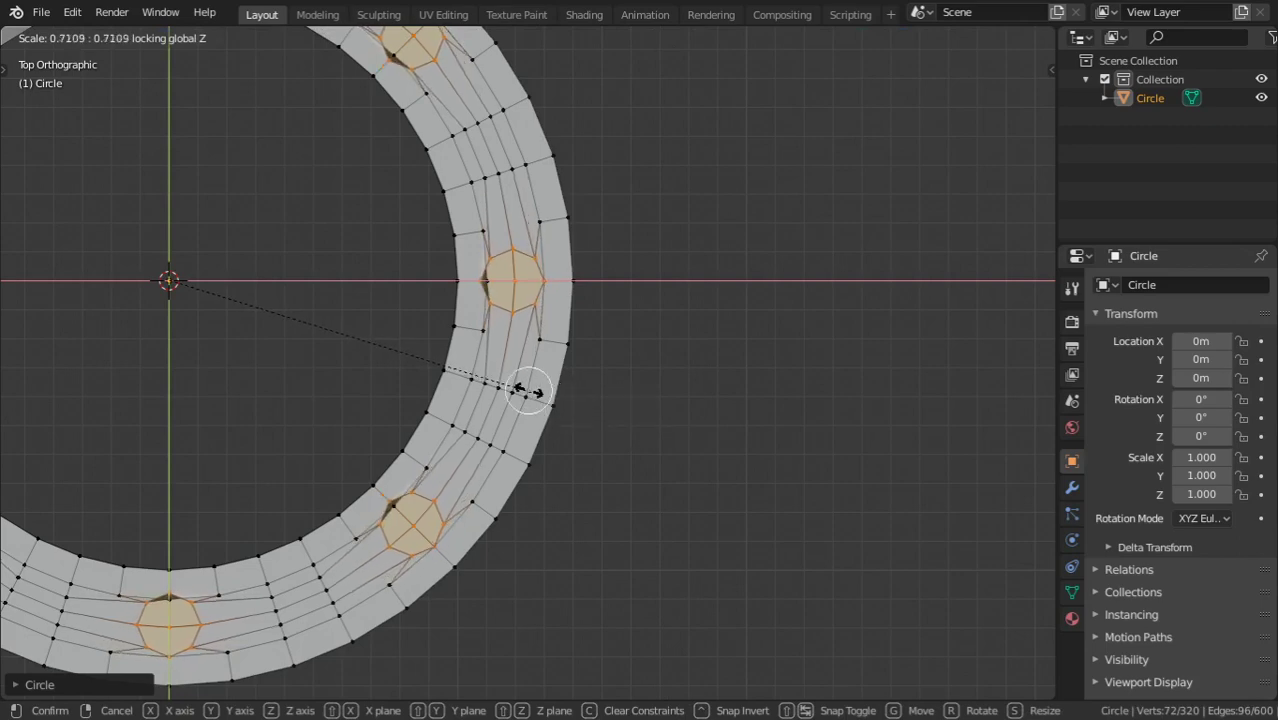
left_click(489, 330)
scroll(543, 326, "up", 3)
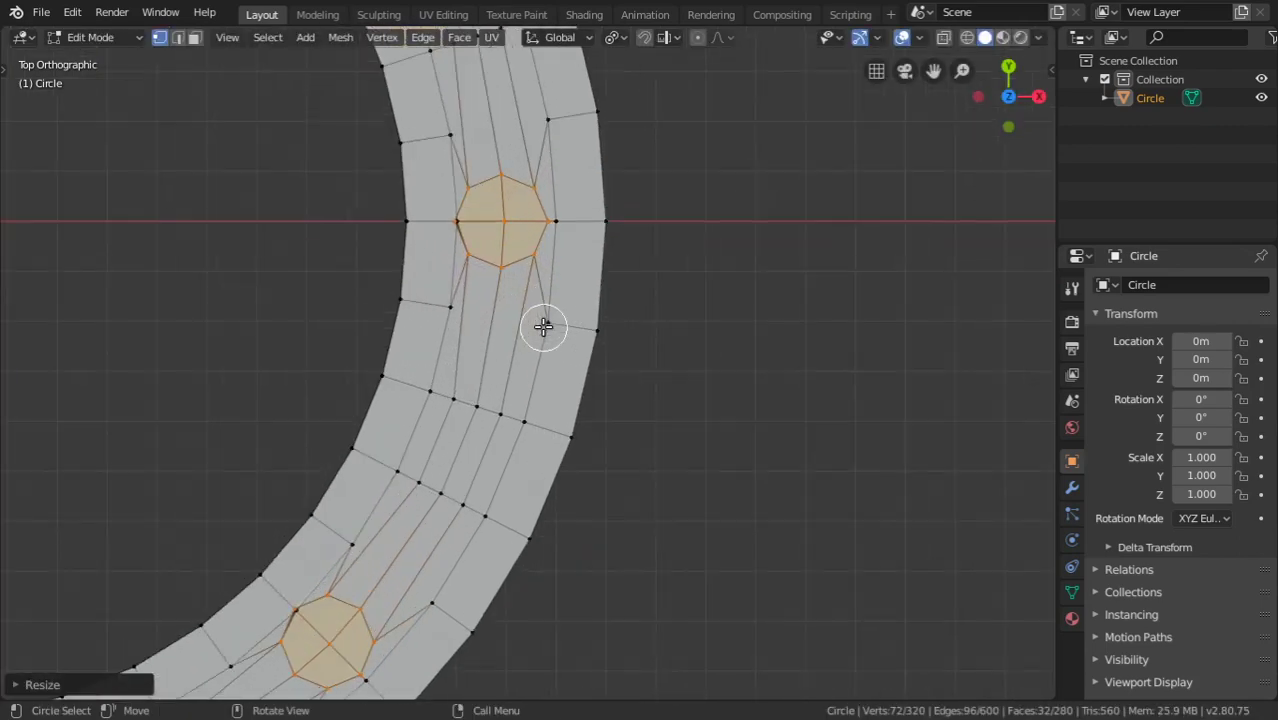
scroll(565, 340, "down", 5)
scroll(507, 365, "up", 1)
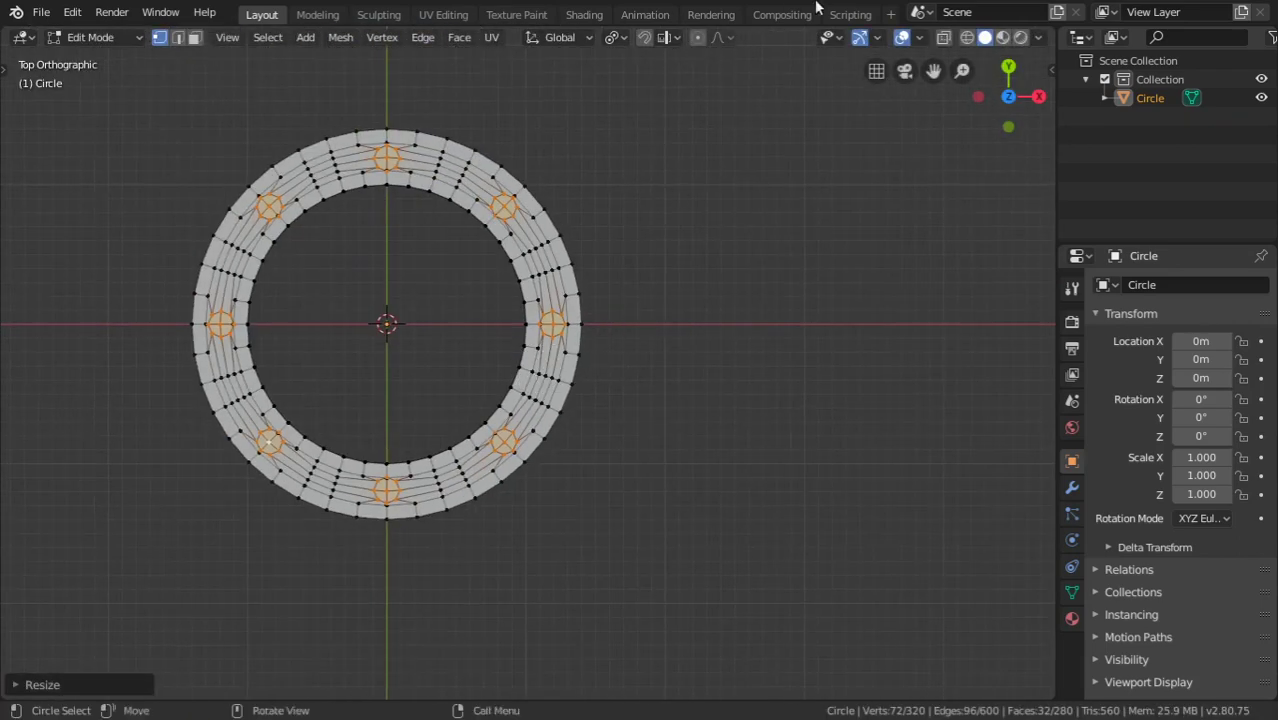
- Hide the viewport gizmos and scale the eight patches slightly outward from the 3D cursor with Z locked
left_click(859, 37)
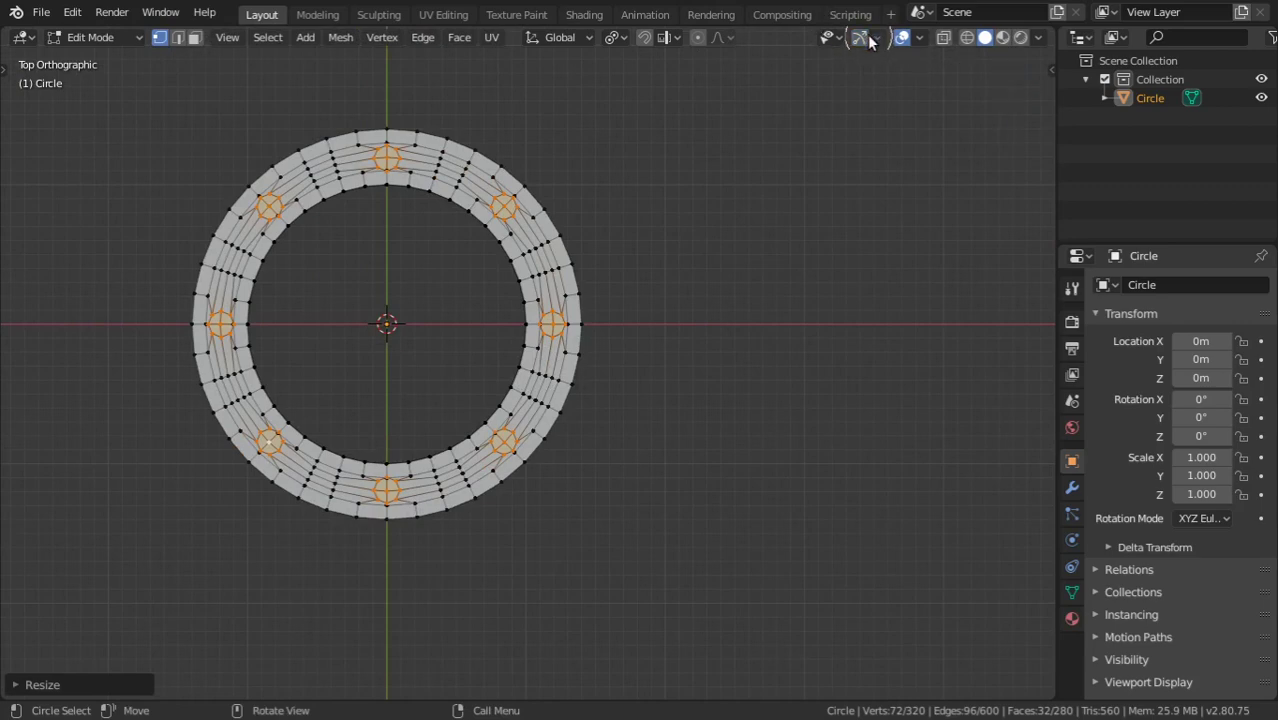
left_click(612, 37)
left_click(593, 127)
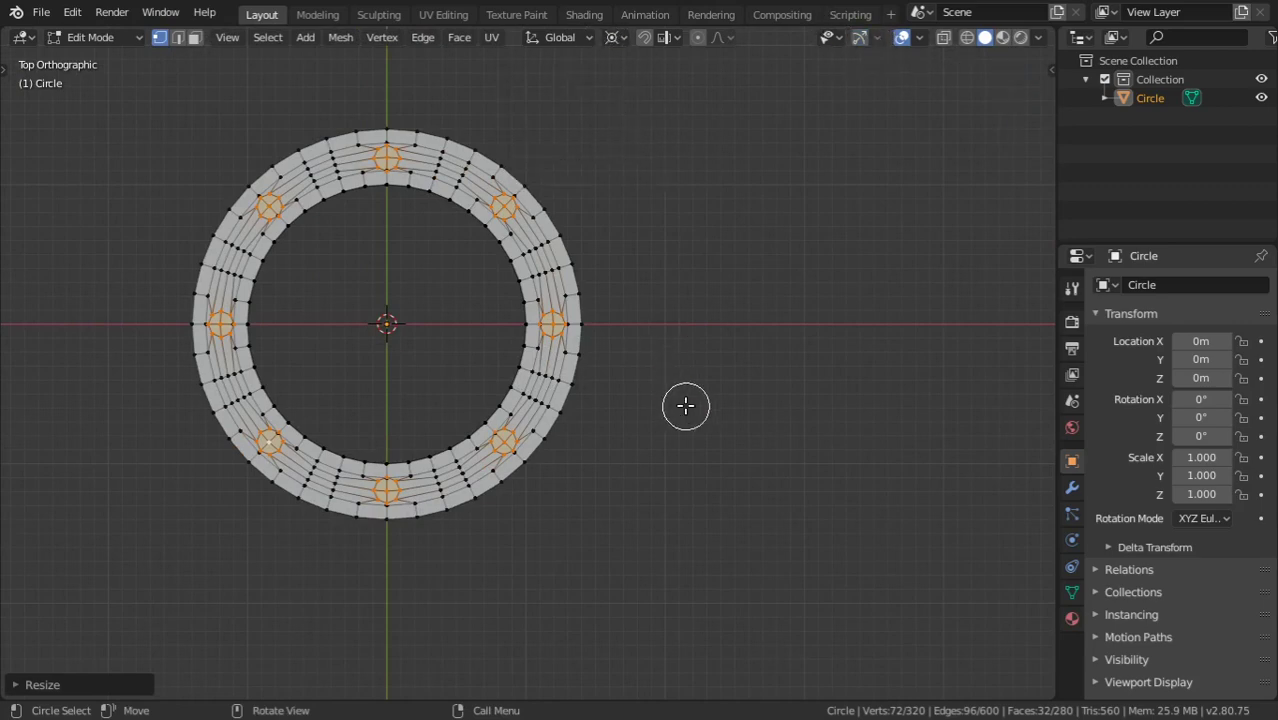
key("s")
key("shift+z")
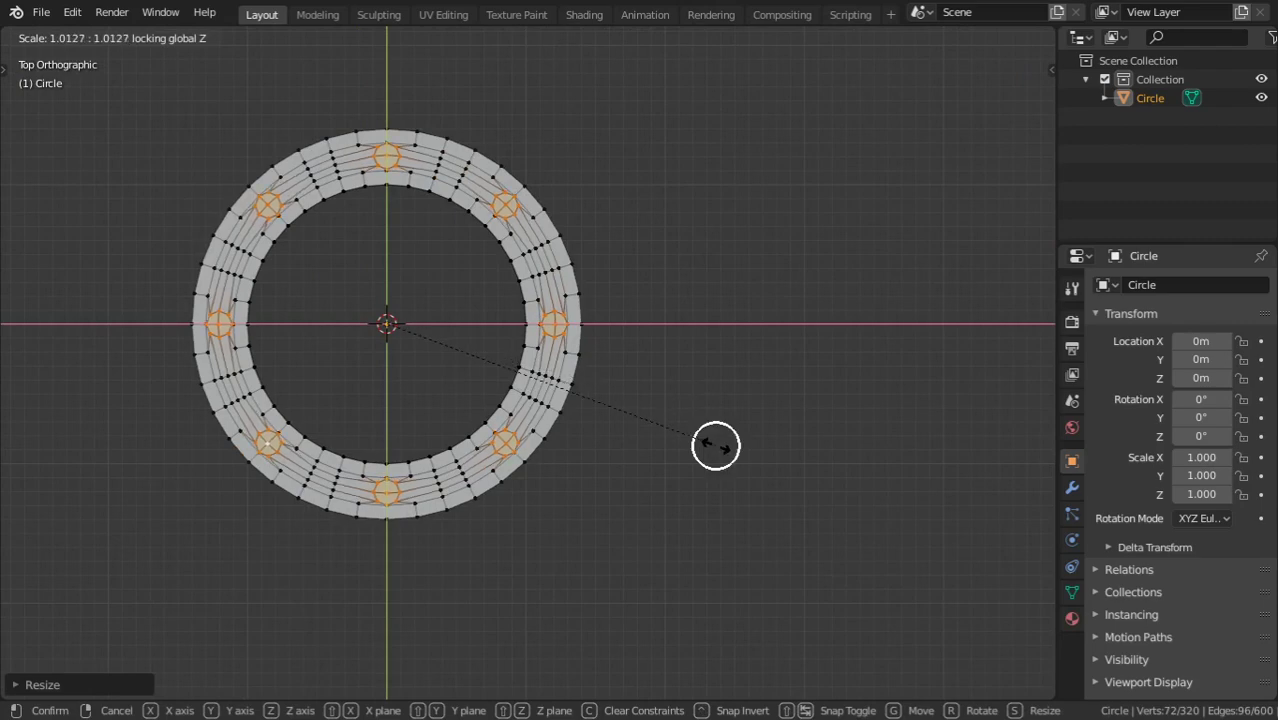
left_click(725, 459)
- Scale the eight patches slightly back inward towards the 3D cursor with Z locked, centring them between the inner and outer loops
scroll(696, 289, "up", 7)
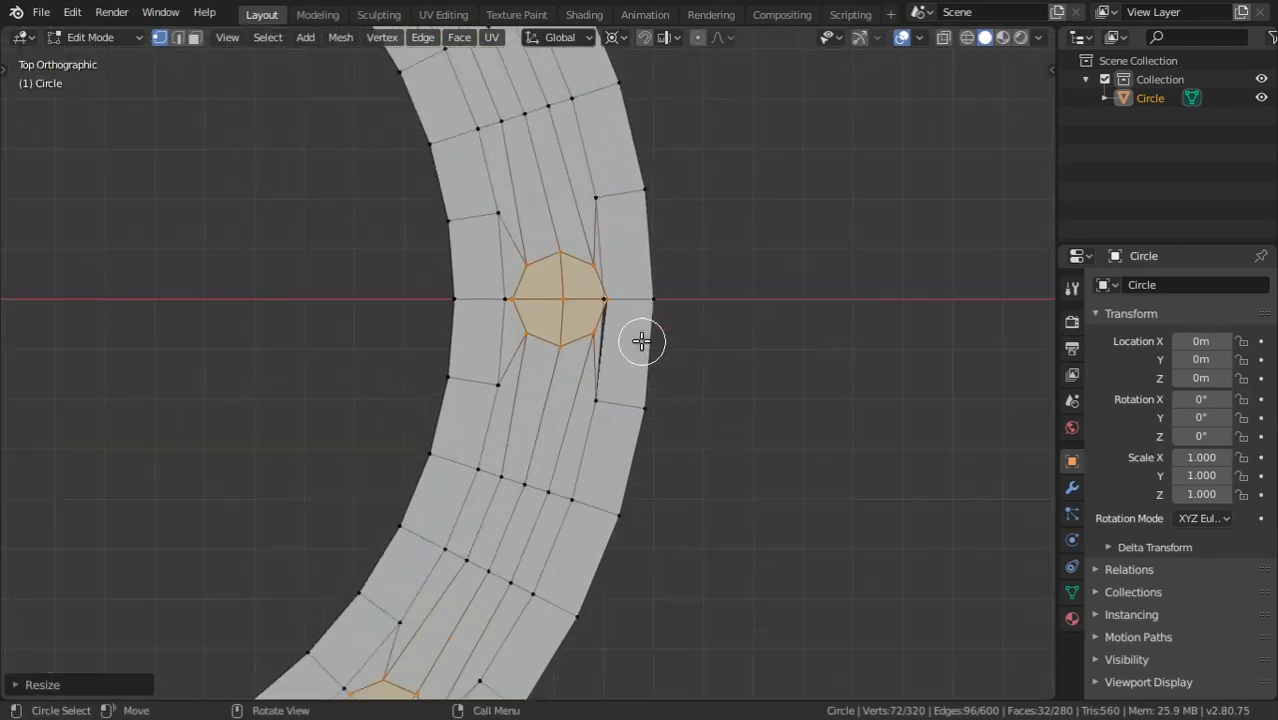
scroll(793, 364, "up", 1)
key("s")
key("shift+z")
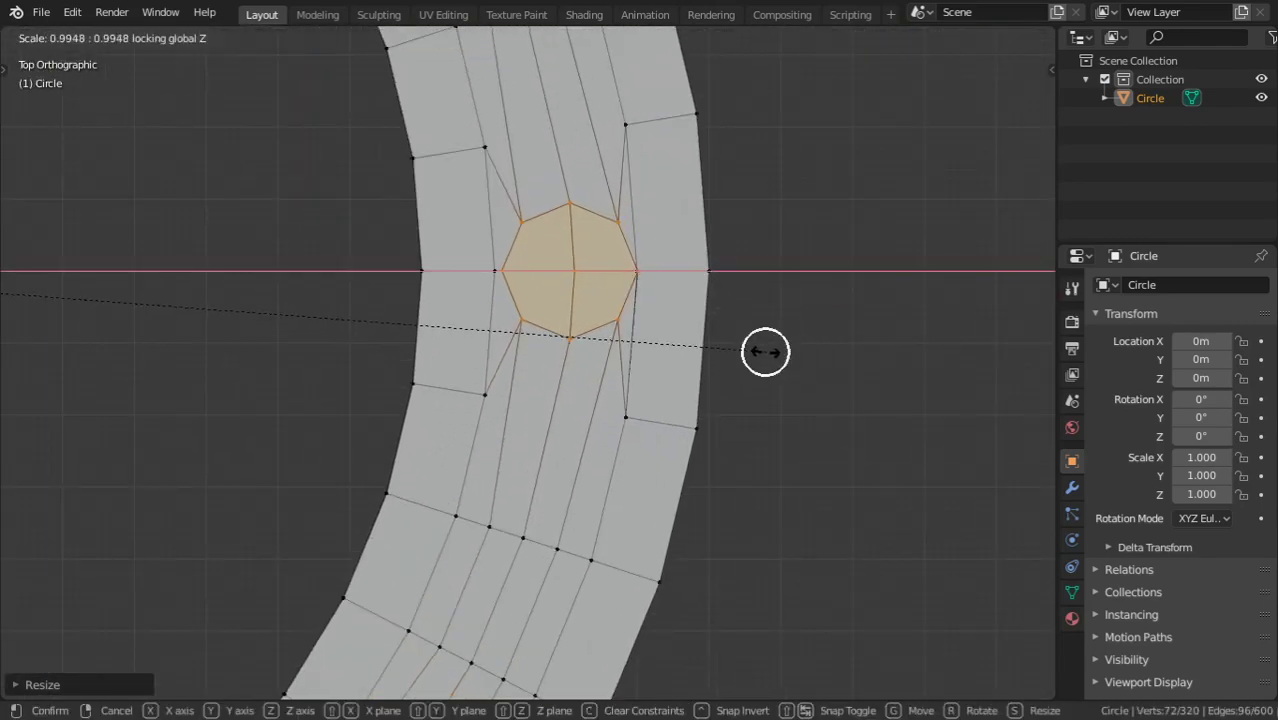
left_click(707, 357)
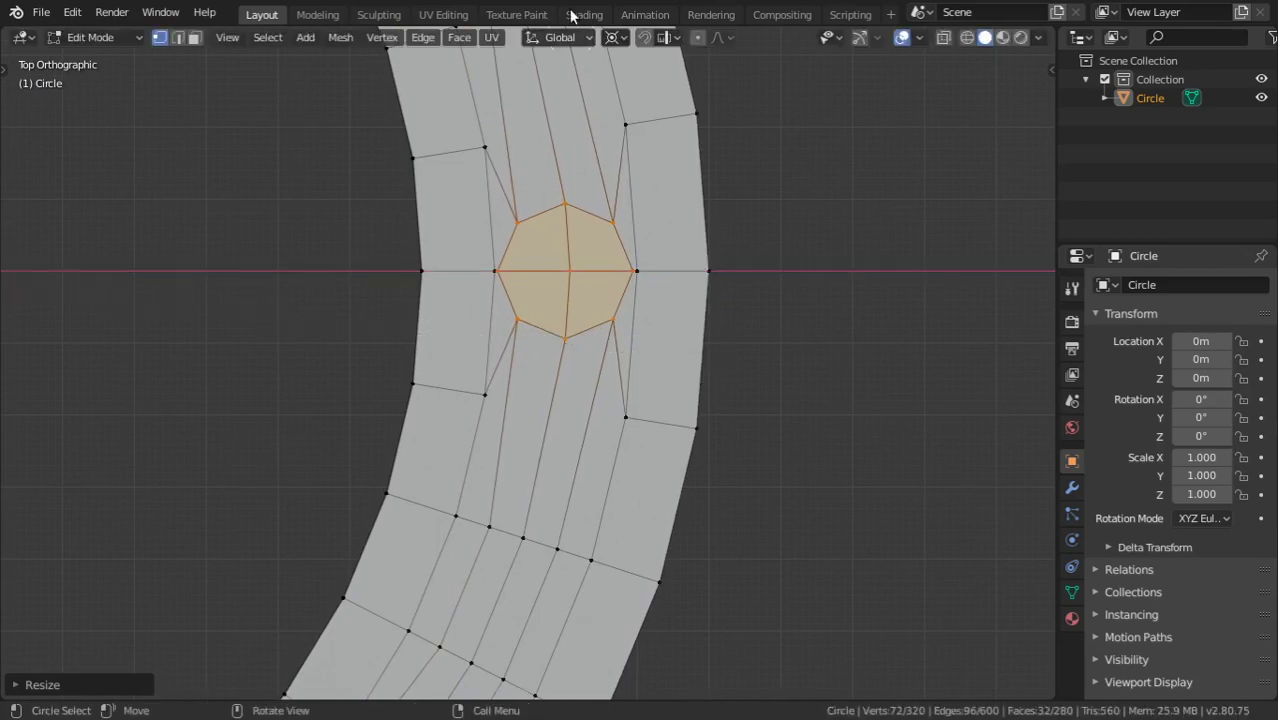
- Scale the eight patches by 0.95 around their individual origins with Z locked
left_click(621, 40)
left_click(608, 127)
scroll(695, 290, "up", 3)
key("s")
key("shift+z")
type(".95")
key("Return")
- Set the pivot point to the 3D cursor and scale the patches outward by about 1.001
left_click(621, 38)
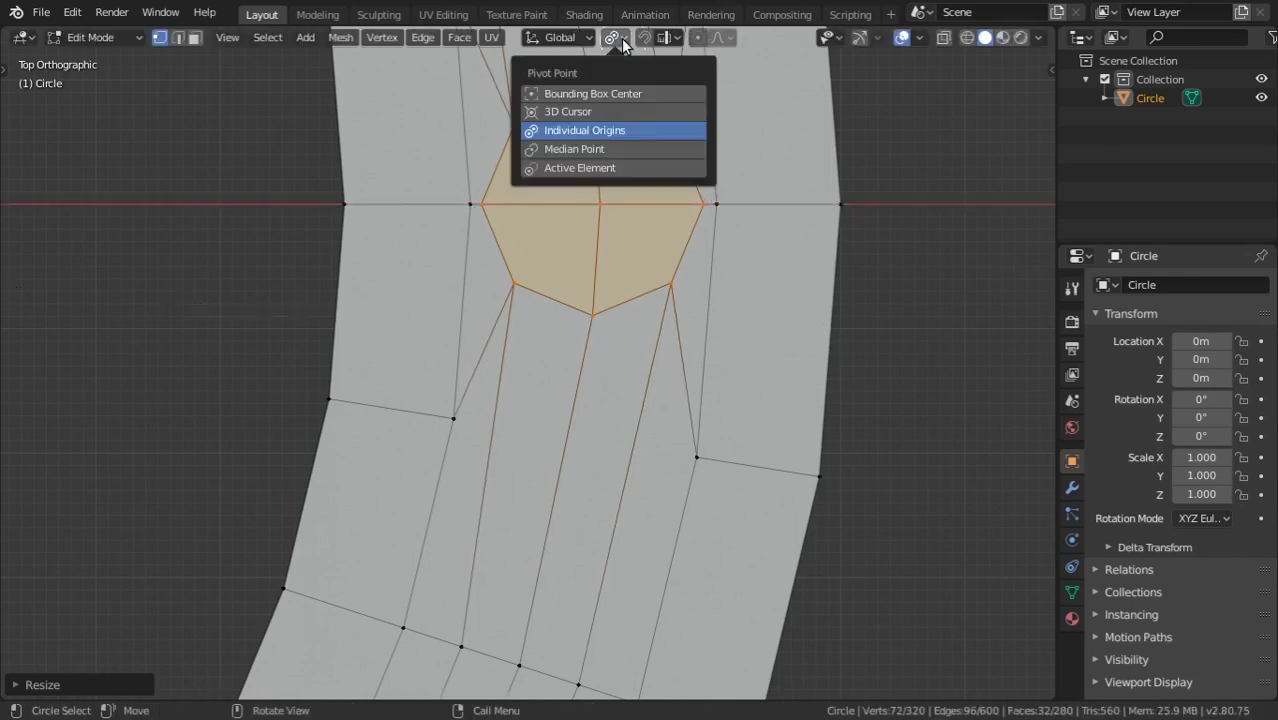
left_click(600, 111)
key("s")
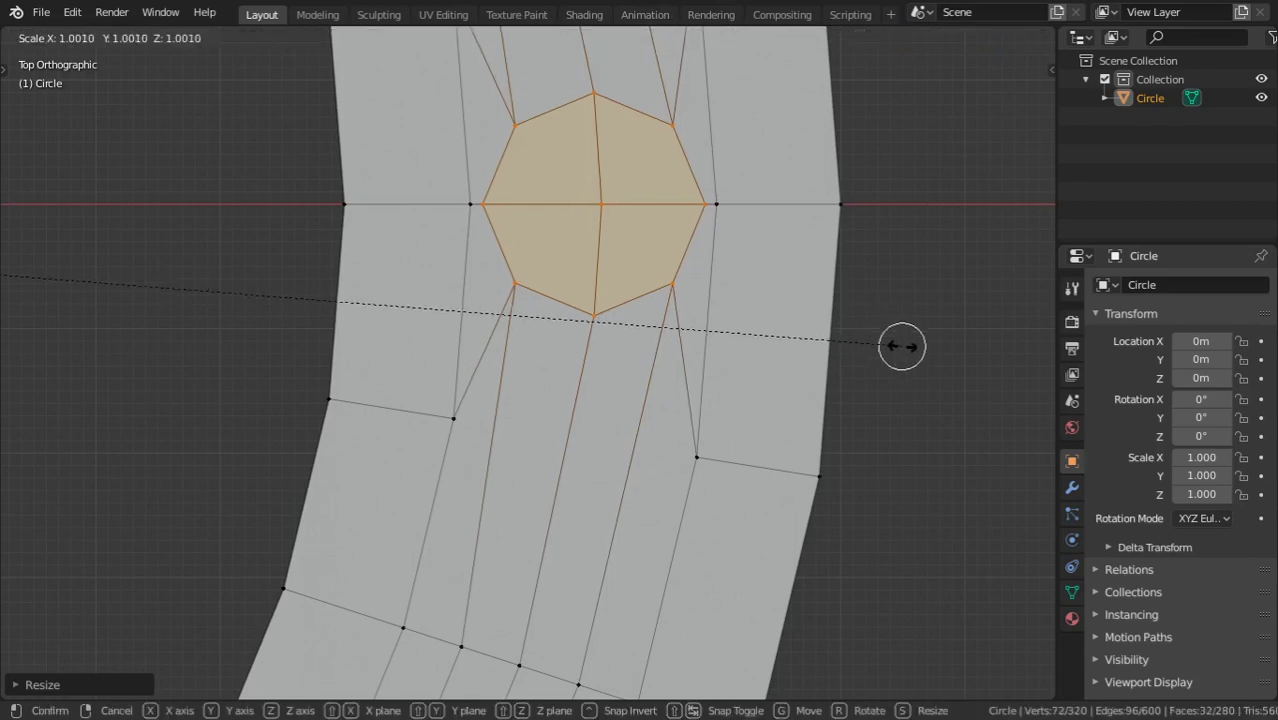
left_click(902, 345)
scroll(645, 228, "down", 7)
scroll(645, 228, "down", 3)
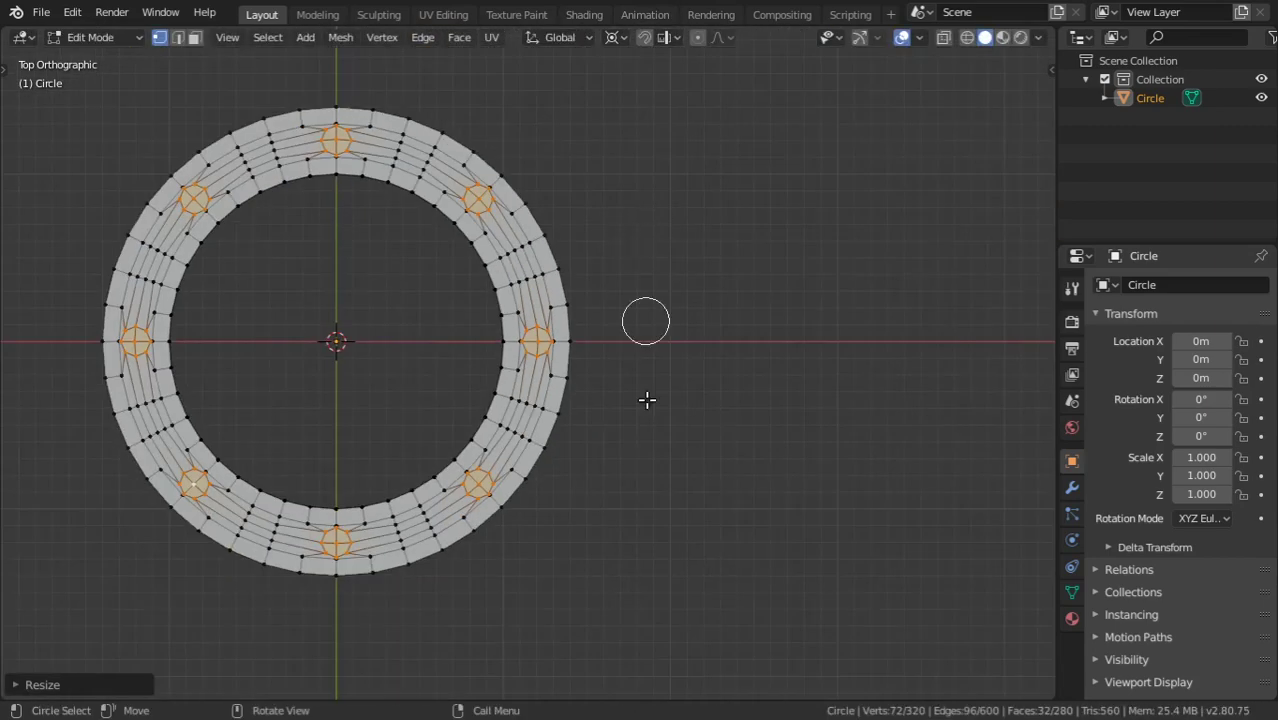
- Delete the faces of the eight circular patches to open the bolt holes in the flange
middle_click_drag(636, 437, 517, 275)
scroll(499, 263, "up", 4)
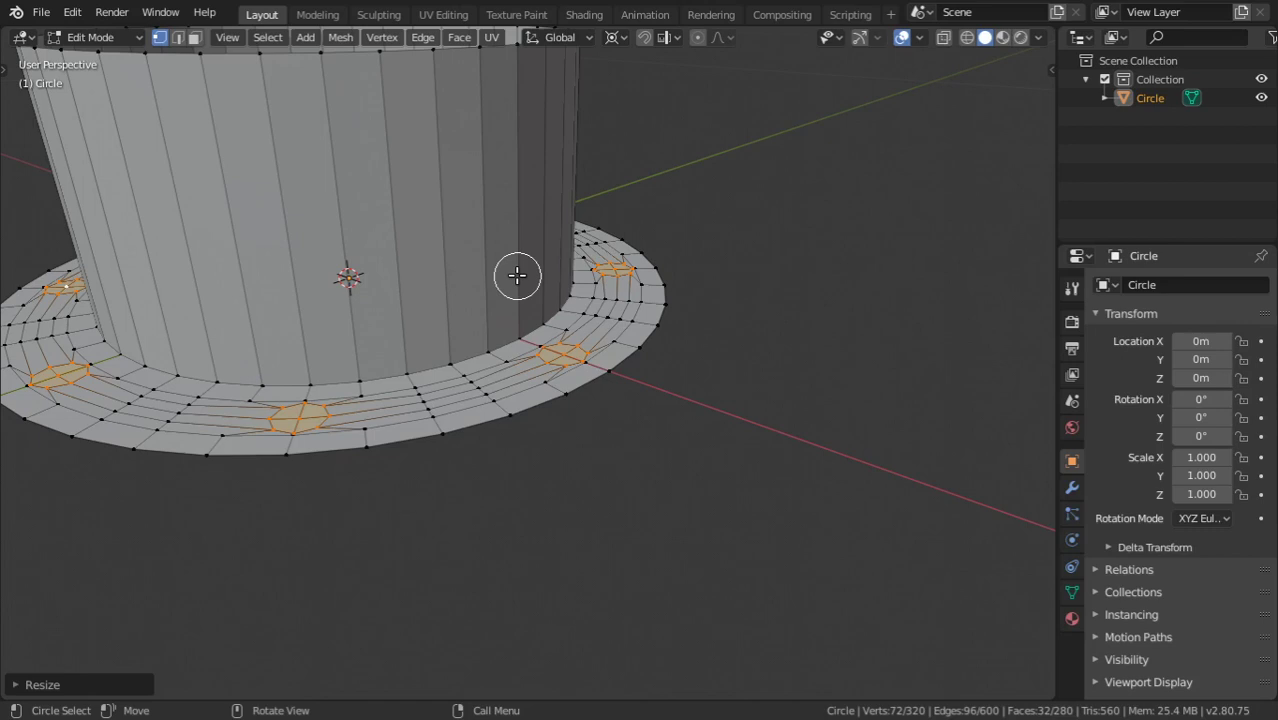
key("x")
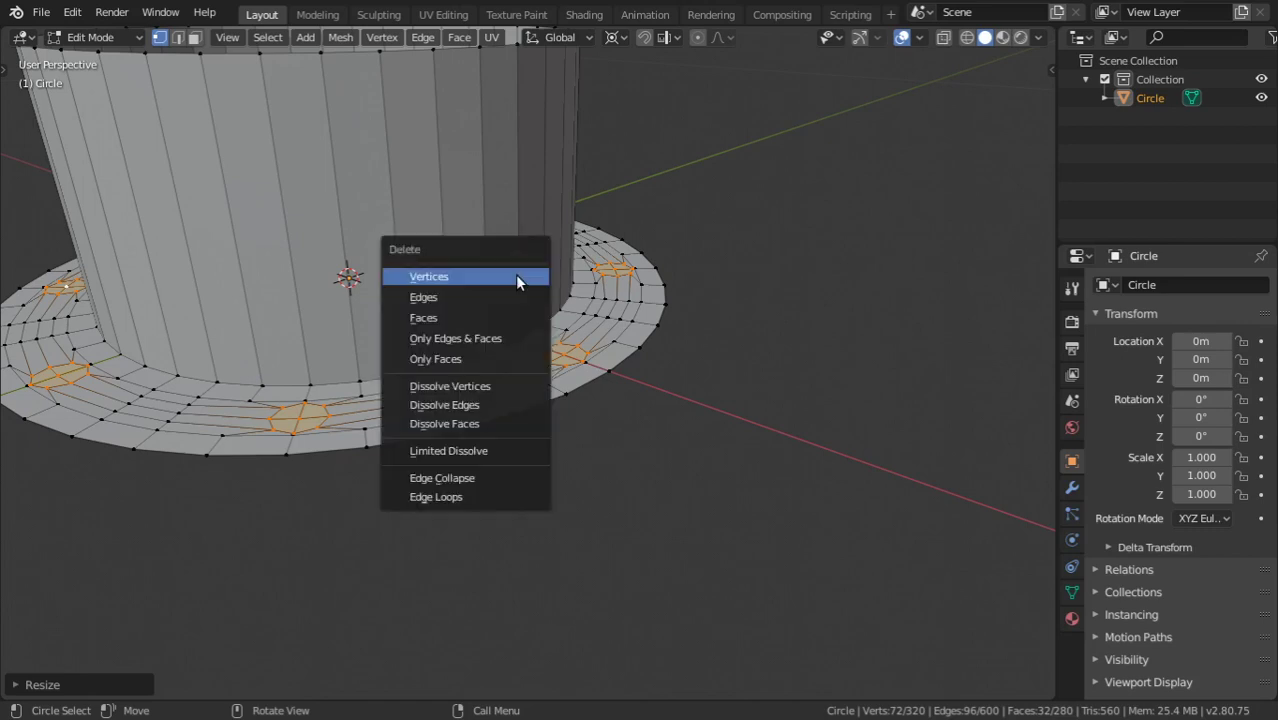
left_click(470, 316)
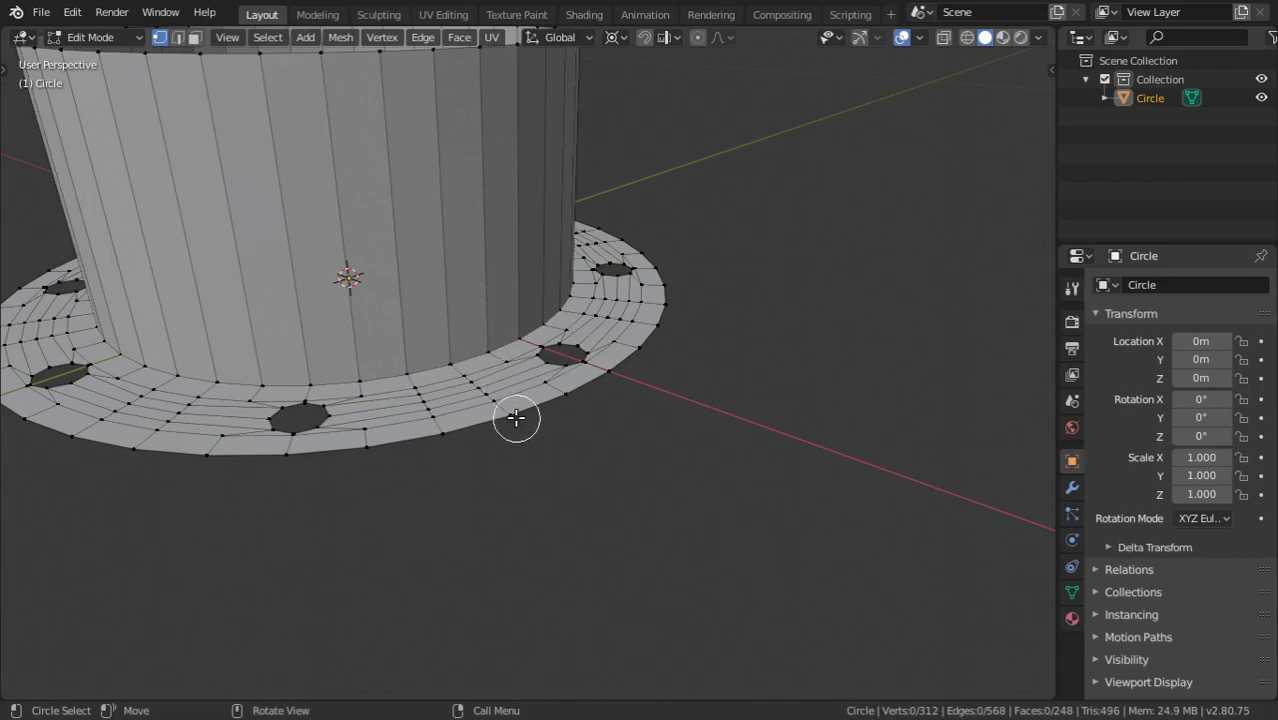
mouse_move(502, 385)
middle_mouse_down()
mouse_move(528, 297)
mouse_move(551, 311)
mouse_move(505, 368)
middle_mouse_up()
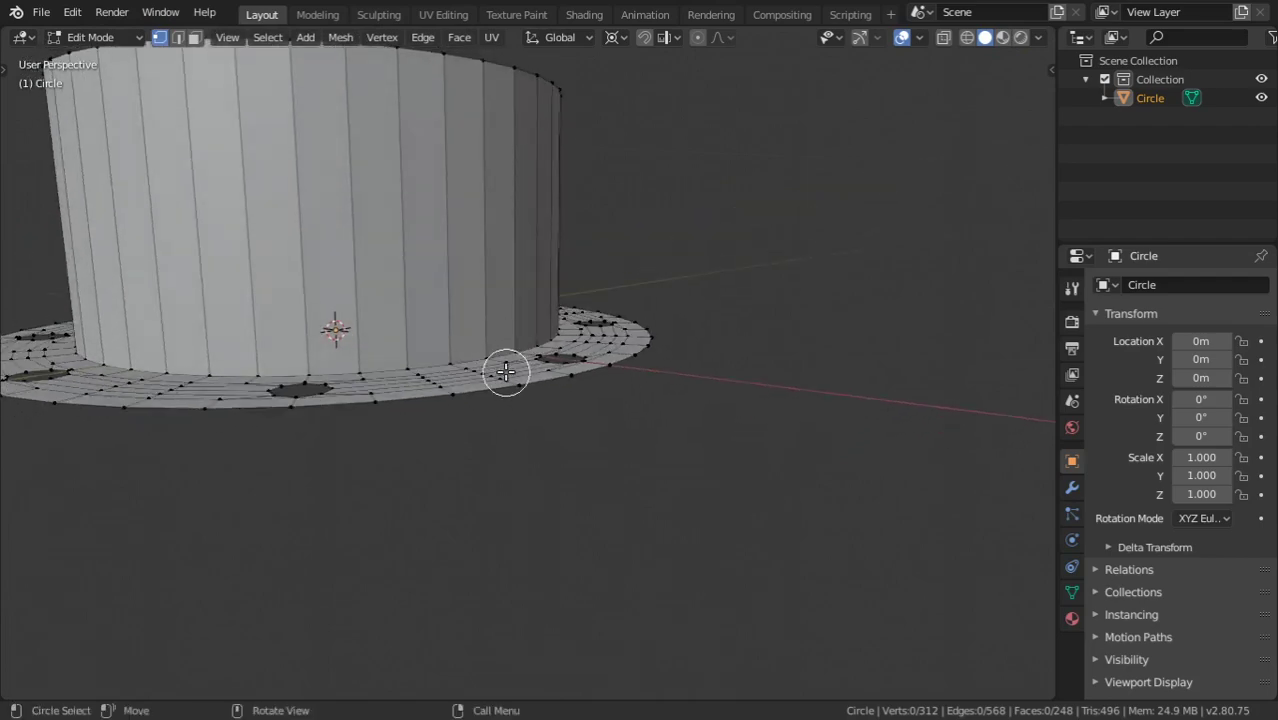
- In top view, select the flange's outer edge loop and grow the selection inward across the rim
key("KP_7")
left_click(582, 431, "alt")
scroll(644, 393, "down", 2)
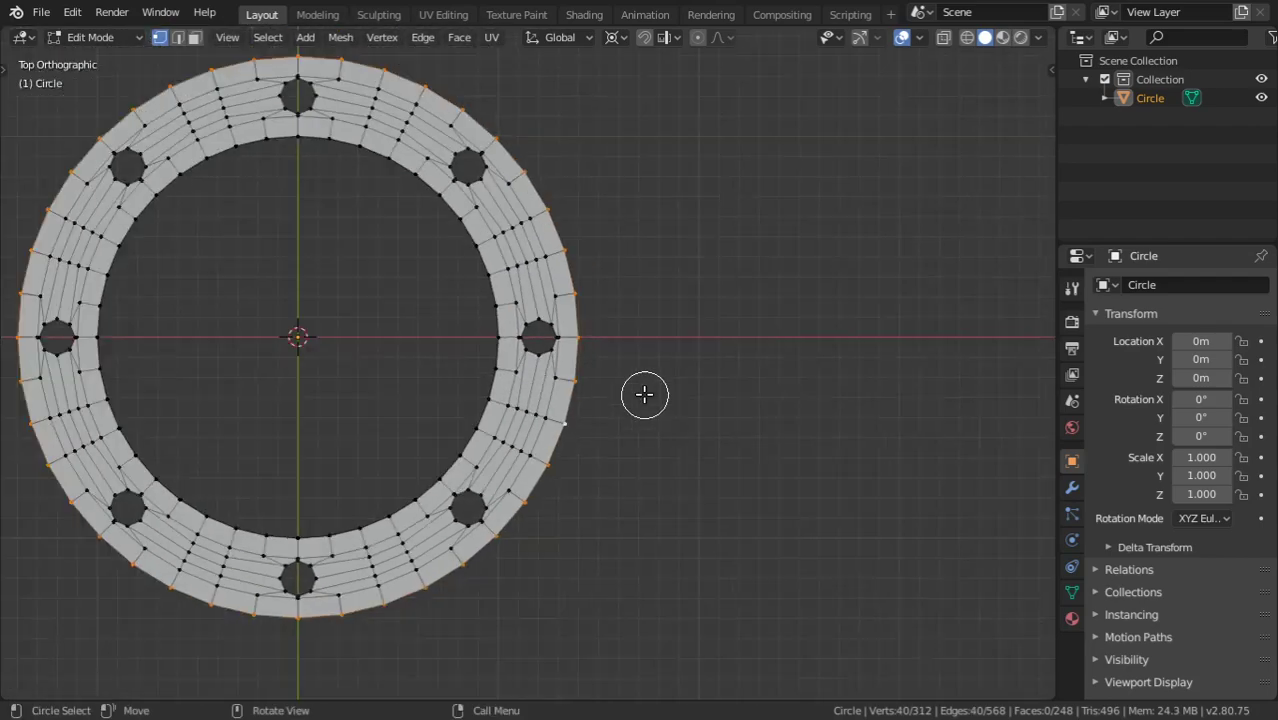
key("ctrl+KP_Add")
key("ctrl+KP_Add")
key("ctrl+KP_Add")
key("ctrl+KP_Add")
key("ctrl+KP_Add")
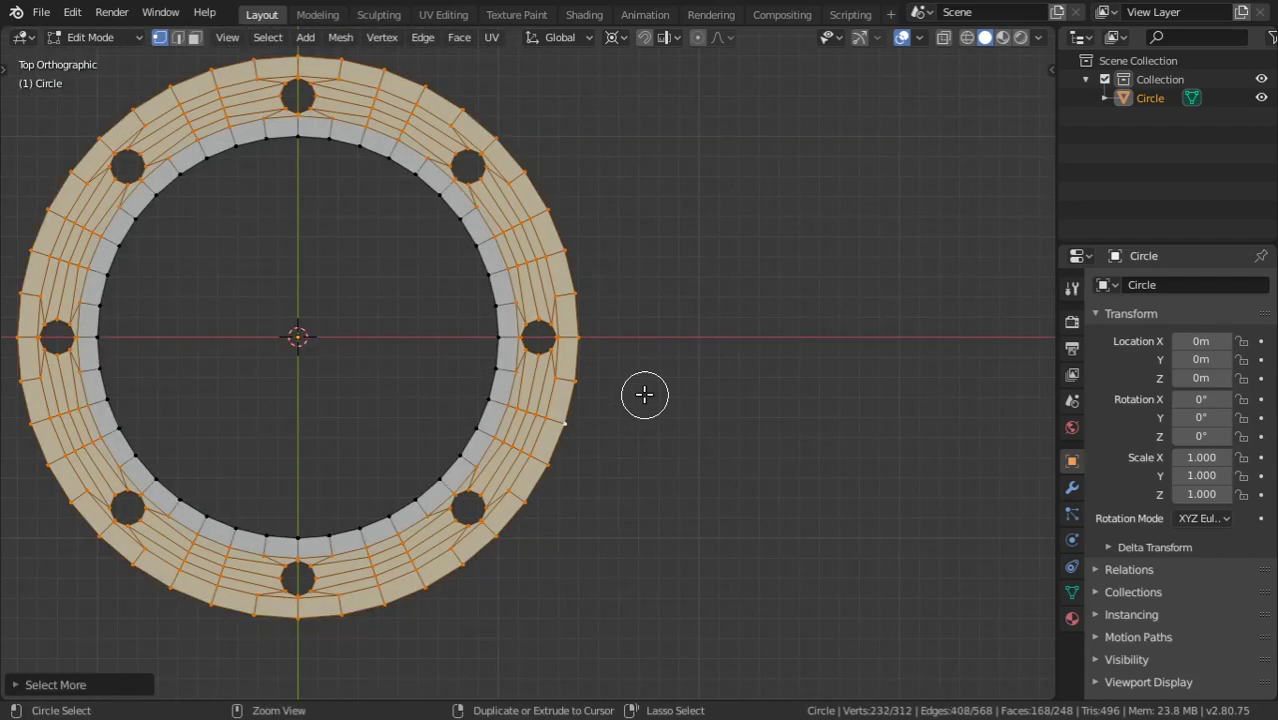
- Reduce the selection by one ring and try to extrude the flange faces downward along Z
middle_click_drag(644, 395, 574, 400)
key("ctrl+KP_Subtract")
mouse_move(591, 425)
middle_mouse_down()
mouse_move(602, 442)
mouse_move(585, 405)
middle_mouse_up()
key("e")
key("z")
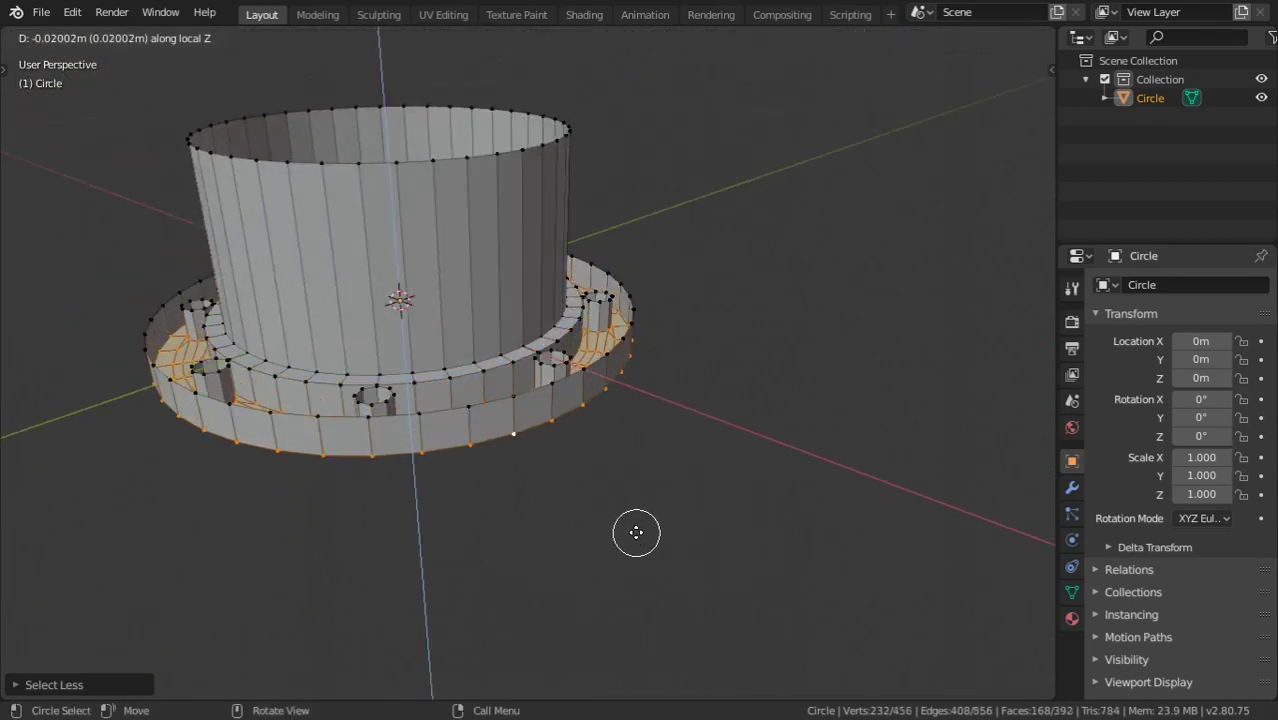
key("Escape")
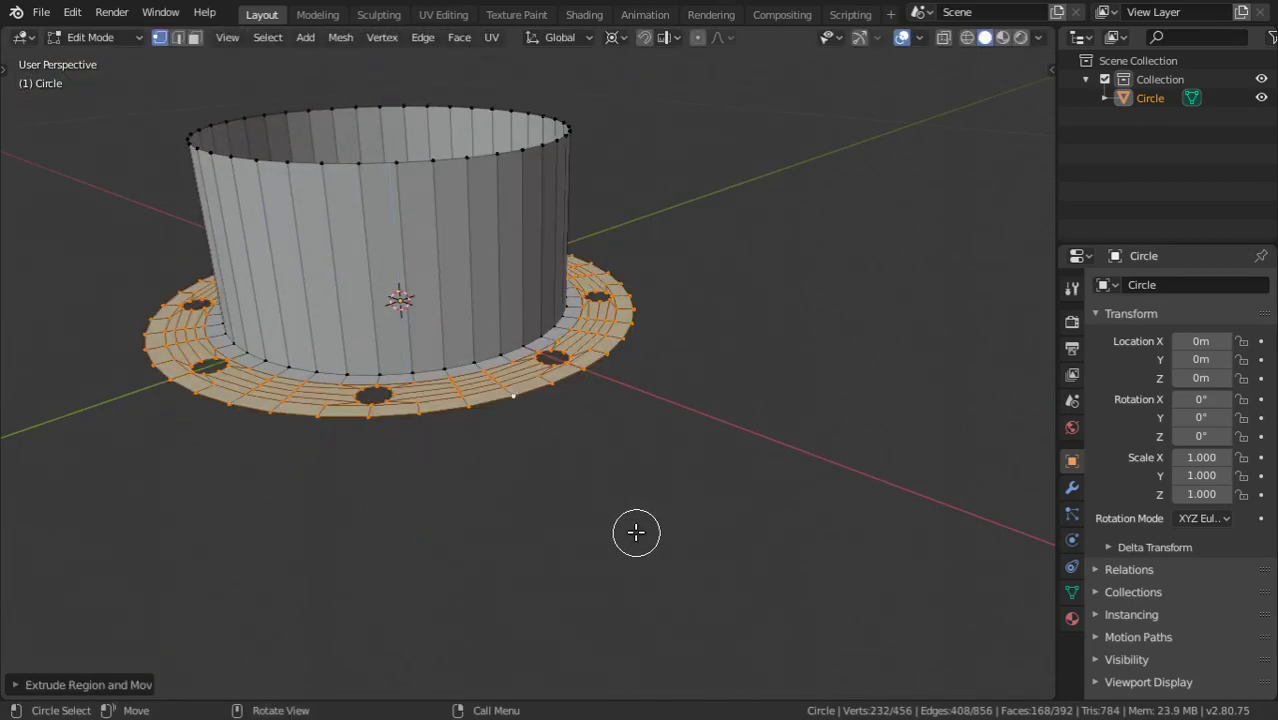
- Select the whole mesh and merge its overlapping vertices by distance
scroll(636, 532, "up", 2)
middle_click_drag(625, 521, 636, 442)
key("a")
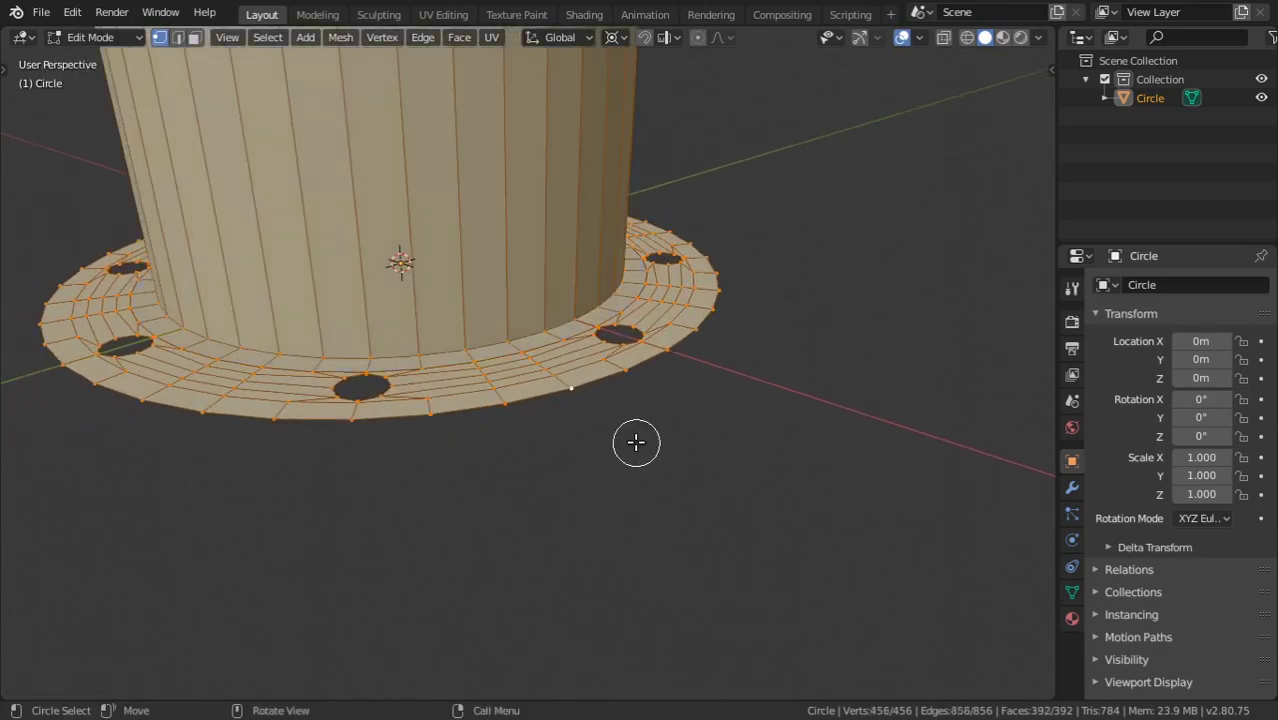
right_click(458, 283)
left_click(471, 284)
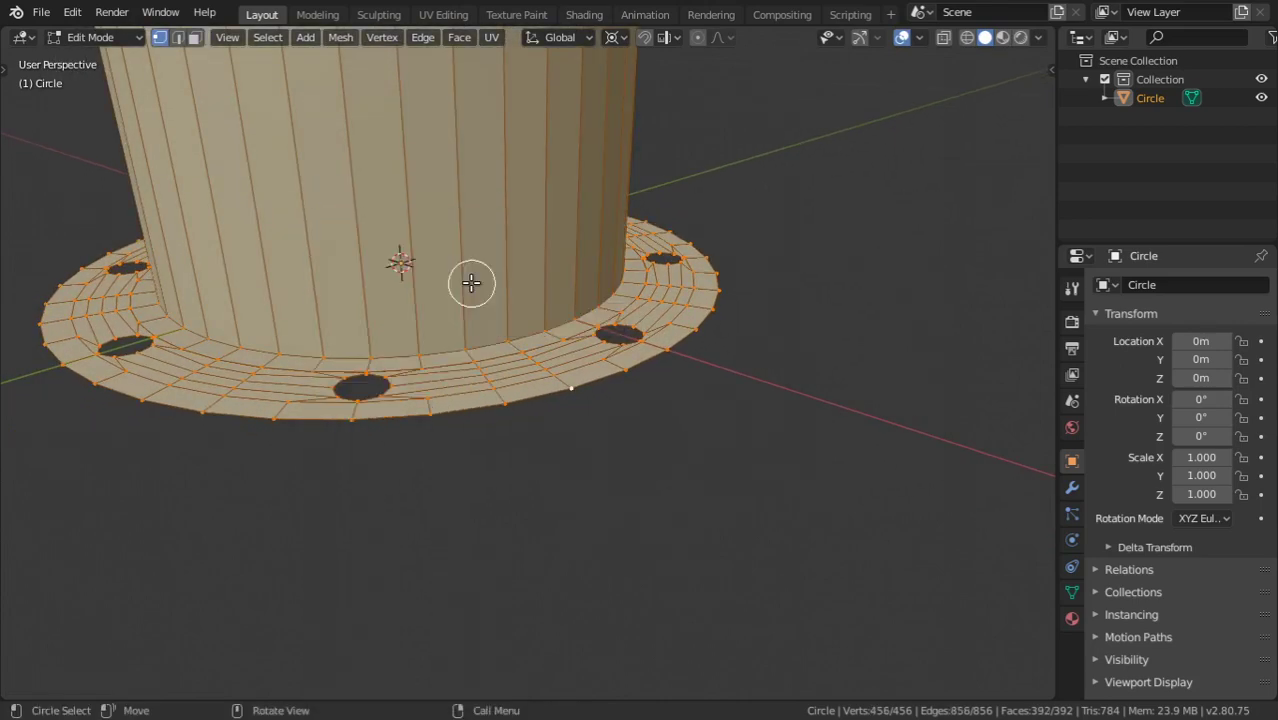
key("m")
left_click(424, 396)
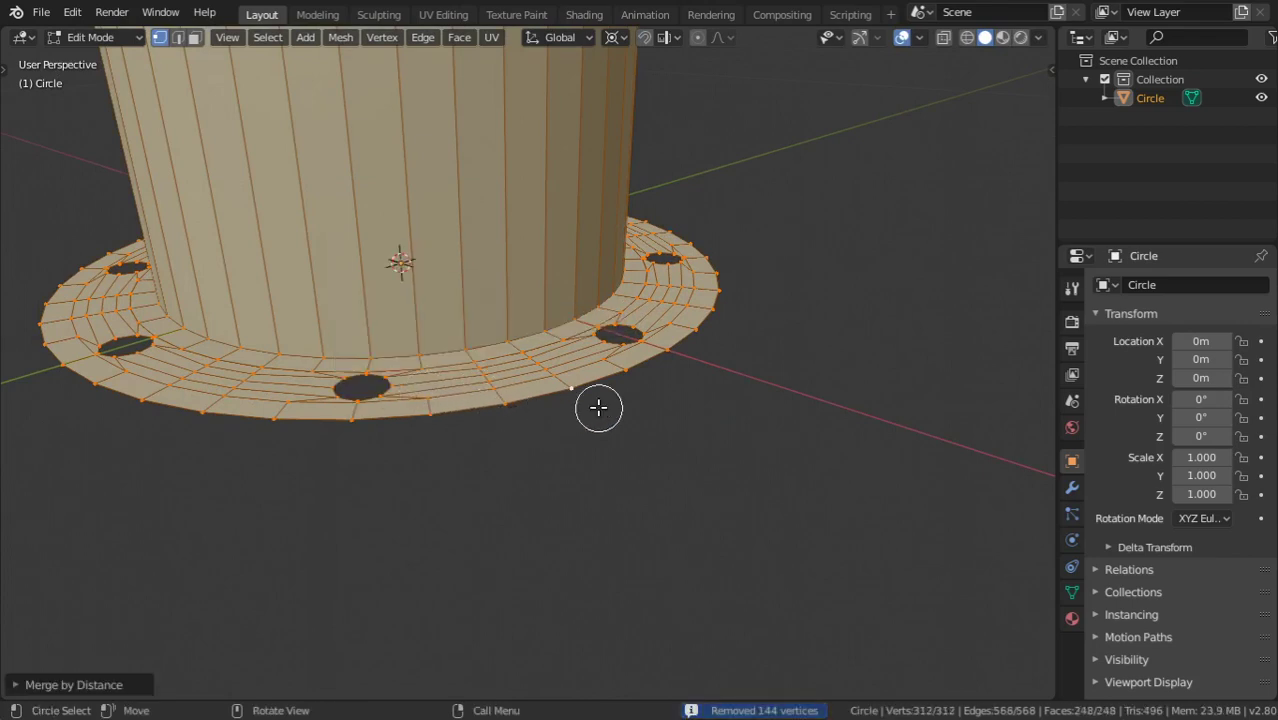
- Select all faces of the flange ring and duplicate them about 0.017 m downward along global Z
left_click(605, 375, "alt")
key("ctrl+KP_Add")
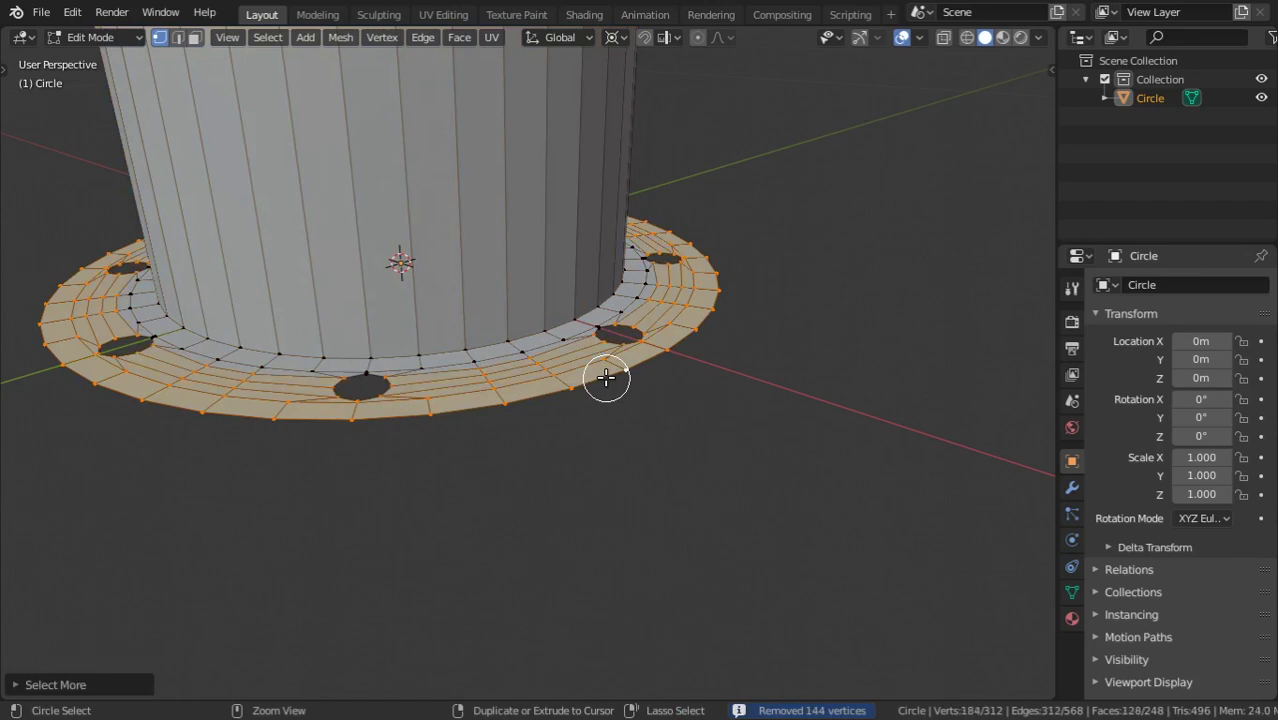
key("ctrl+KP_Add")
key("e")
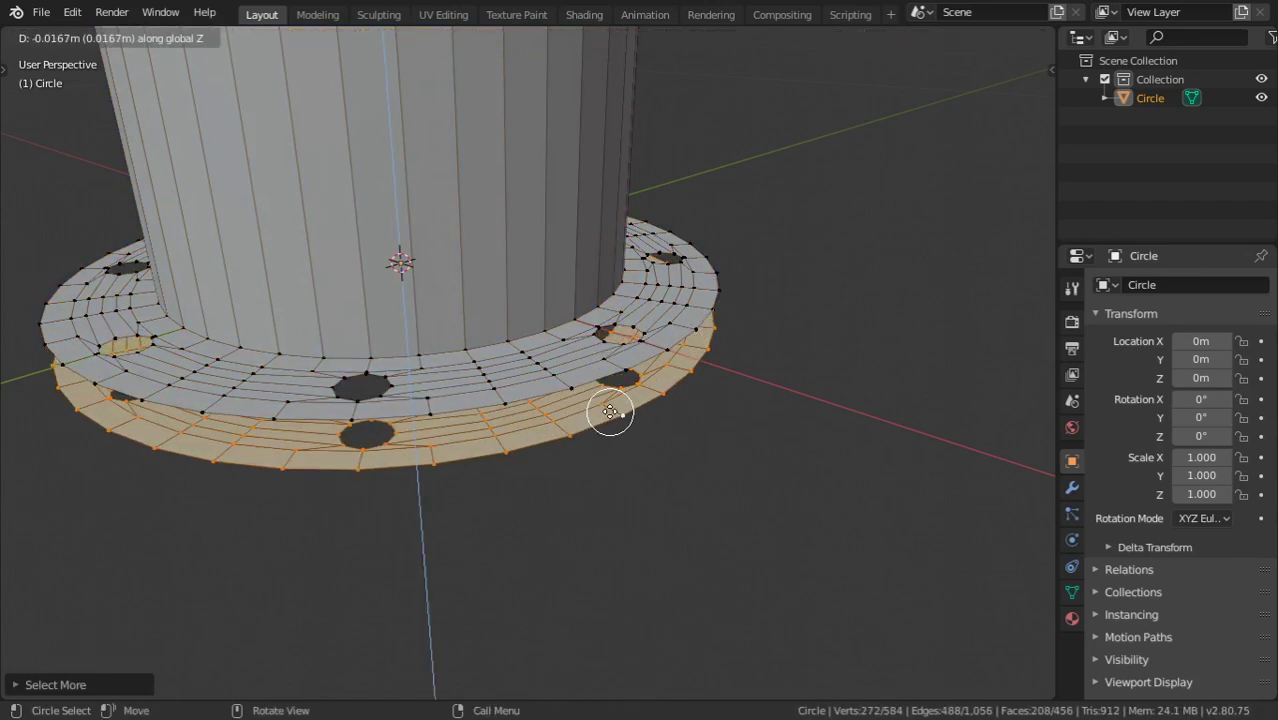
left_click(610, 412)
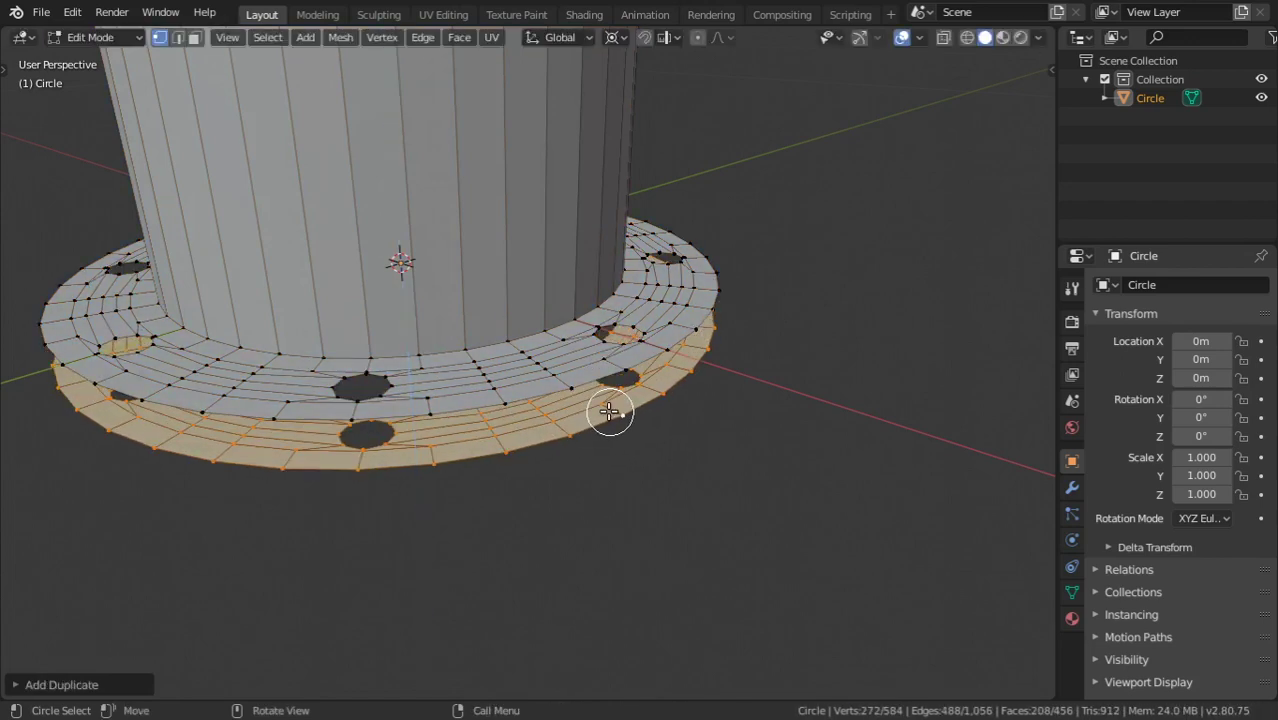
- Select the outer edge loops of the upper and lower flange rings and grow the selection across both rings
left_click(522, 397, "alt+shift")
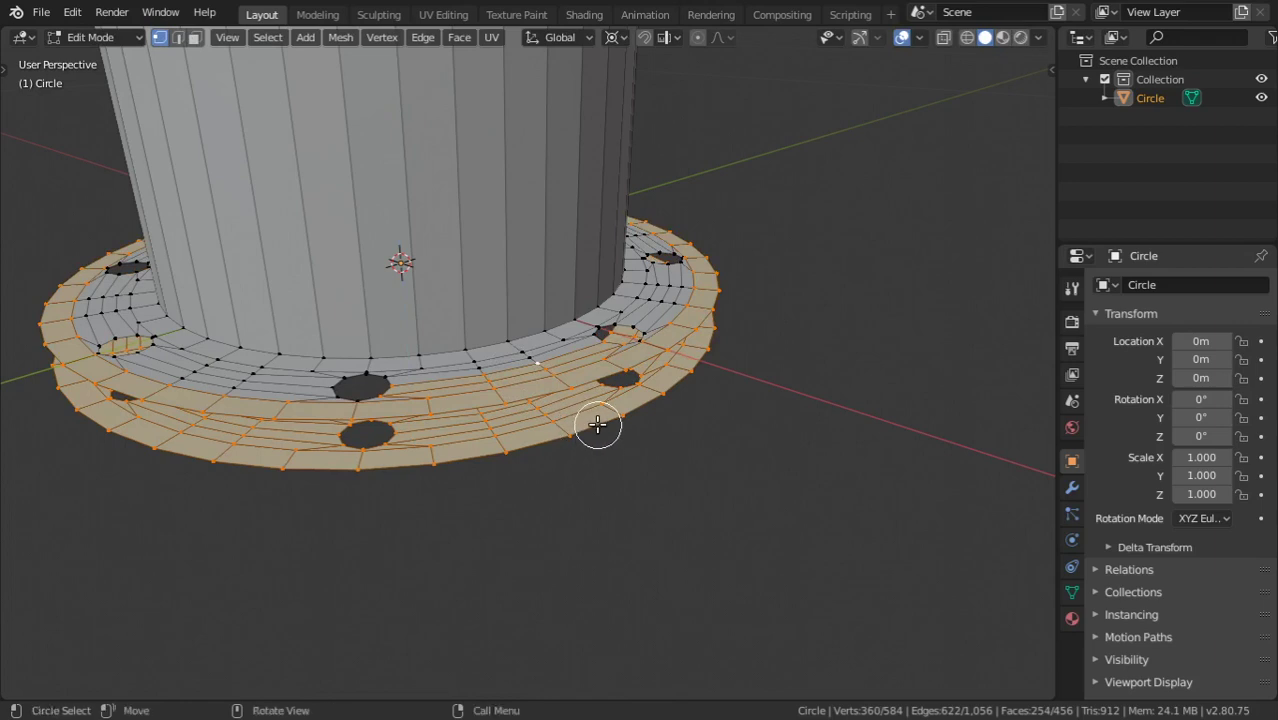
left_click(615, 457)
left_click(591, 418, "alt")
key("ctrl+KP_Add")
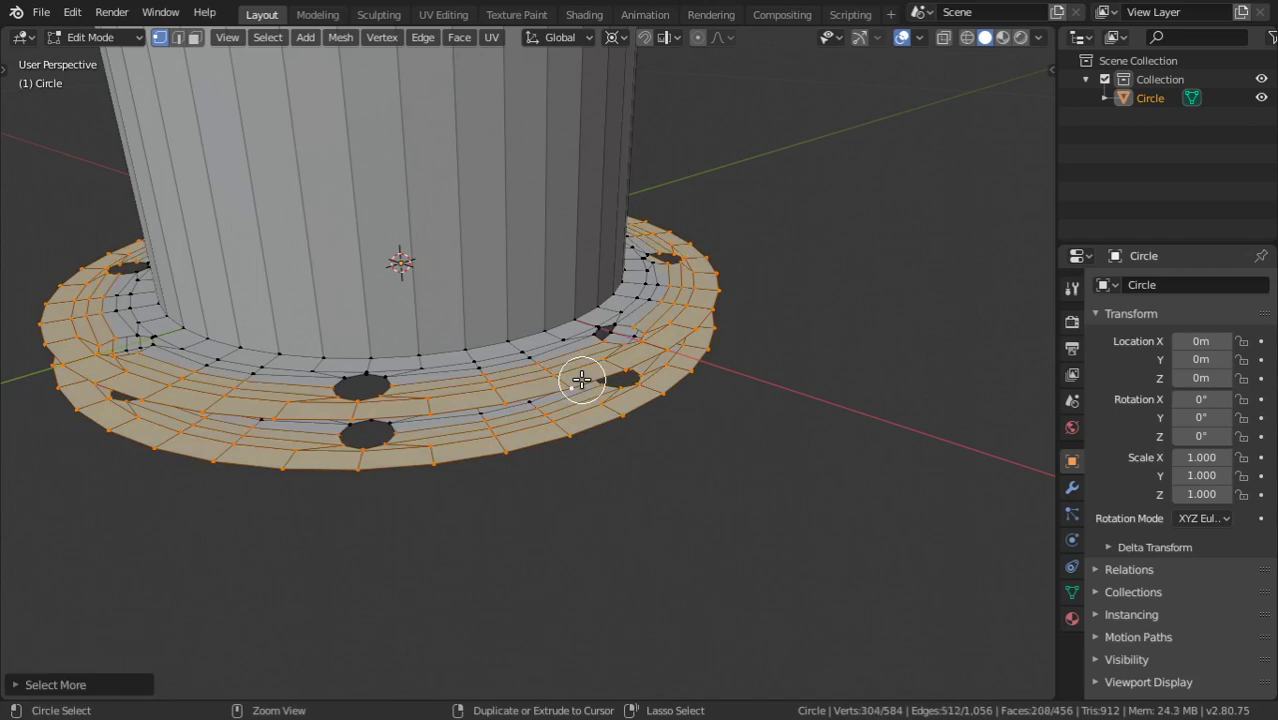
- Switch to edge selection and bridge the edge loops between the two flange rings
right_click(584, 380)
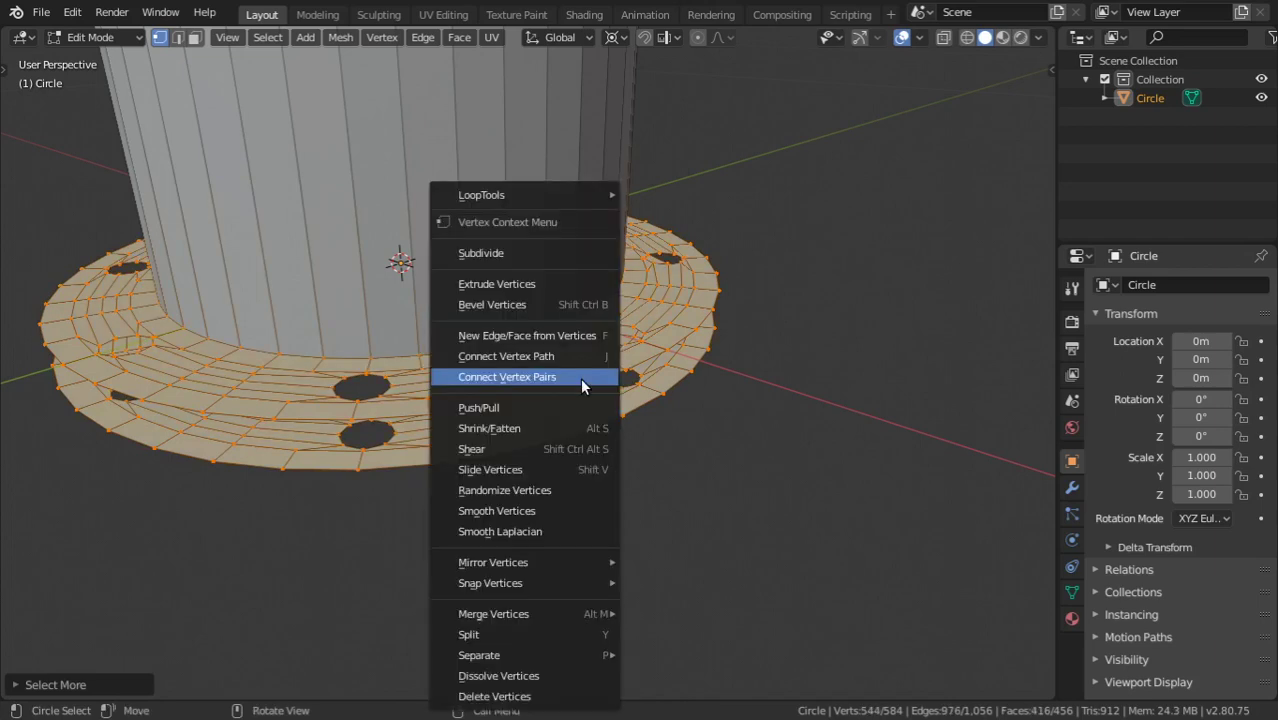
left_click(178, 37)
right_click(508, 367)
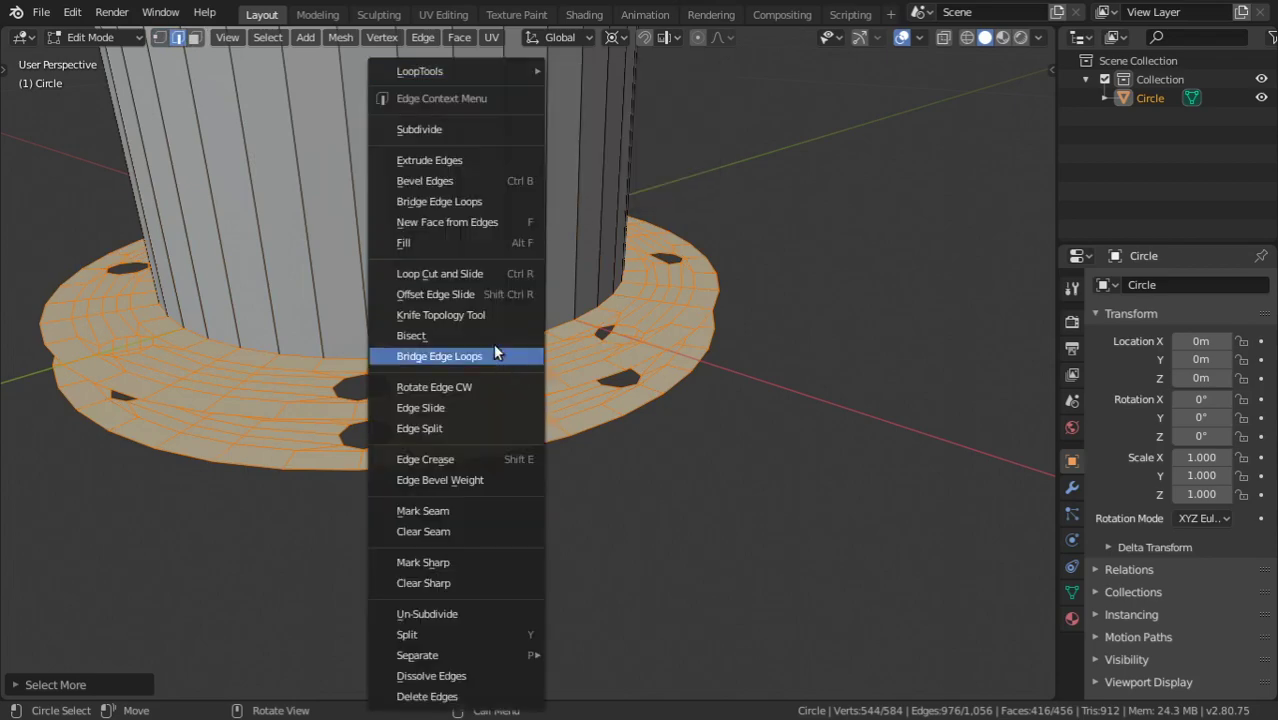
left_click(460, 358)
middle_click_drag(556, 394, 479, 419)
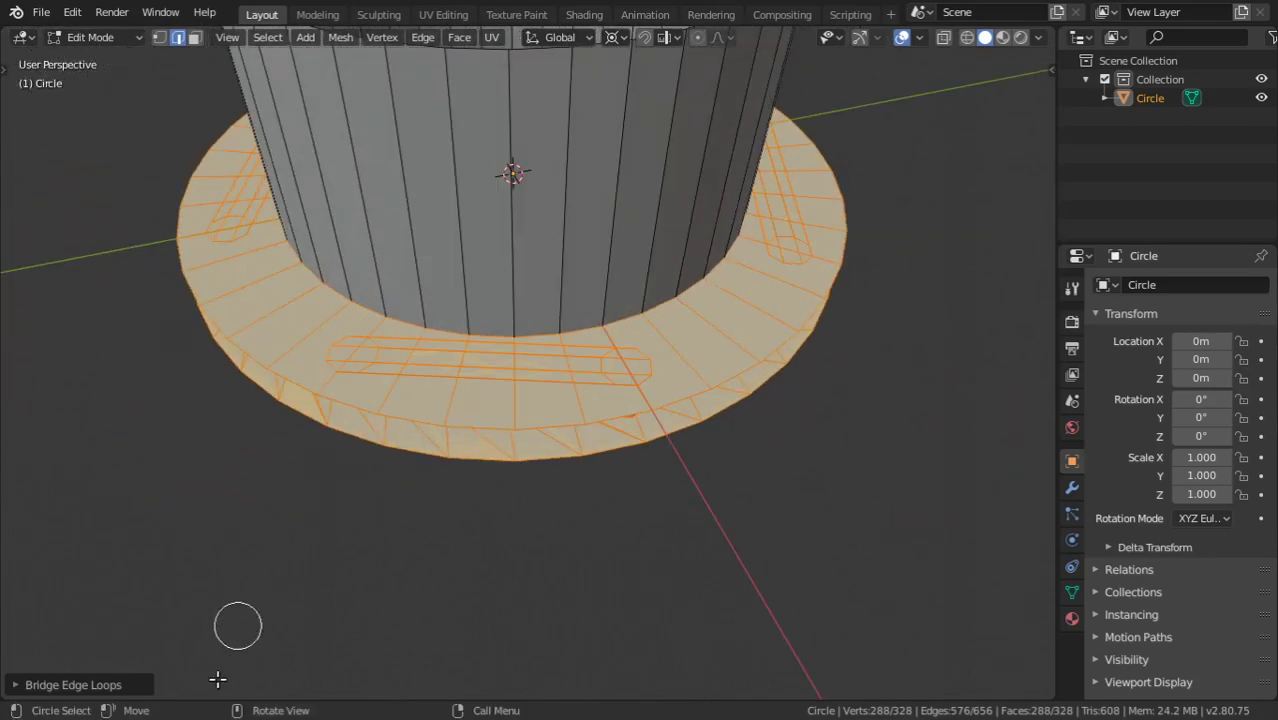
- Set the bridge's Connect Loops option to Loop Pairs
left_click(108, 688)
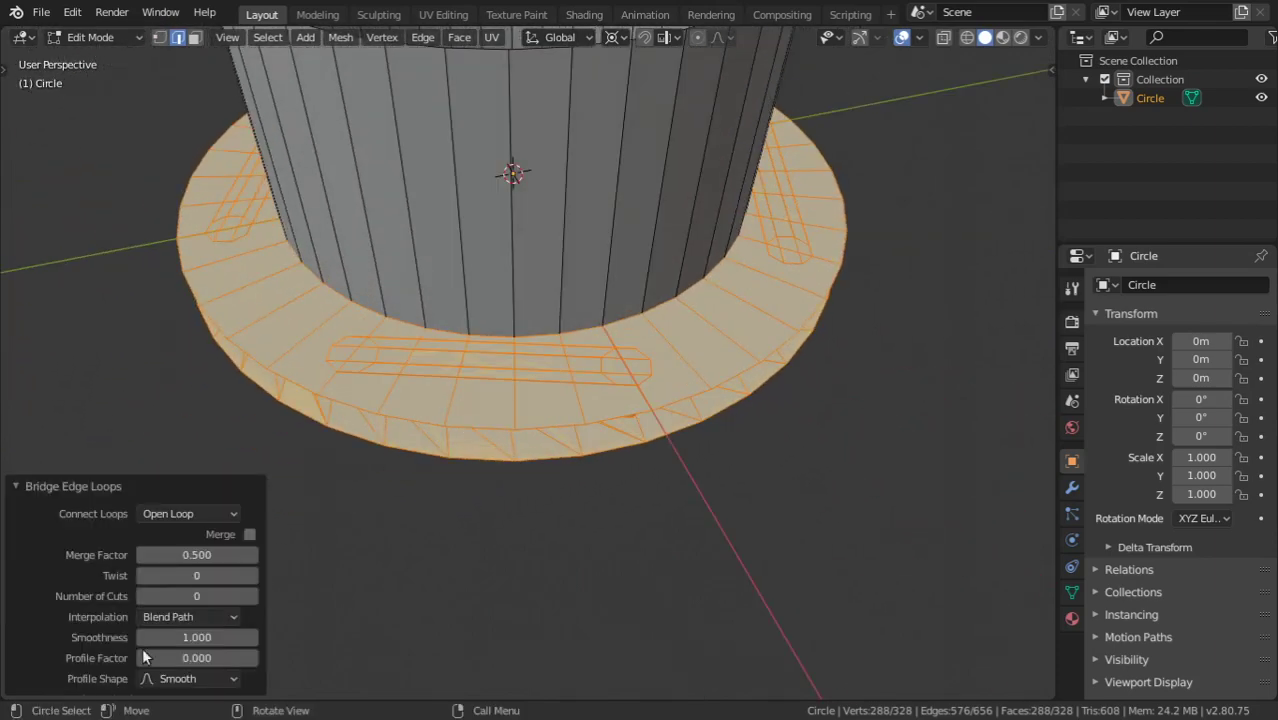
left_click(200, 513)
left_click(177, 579)
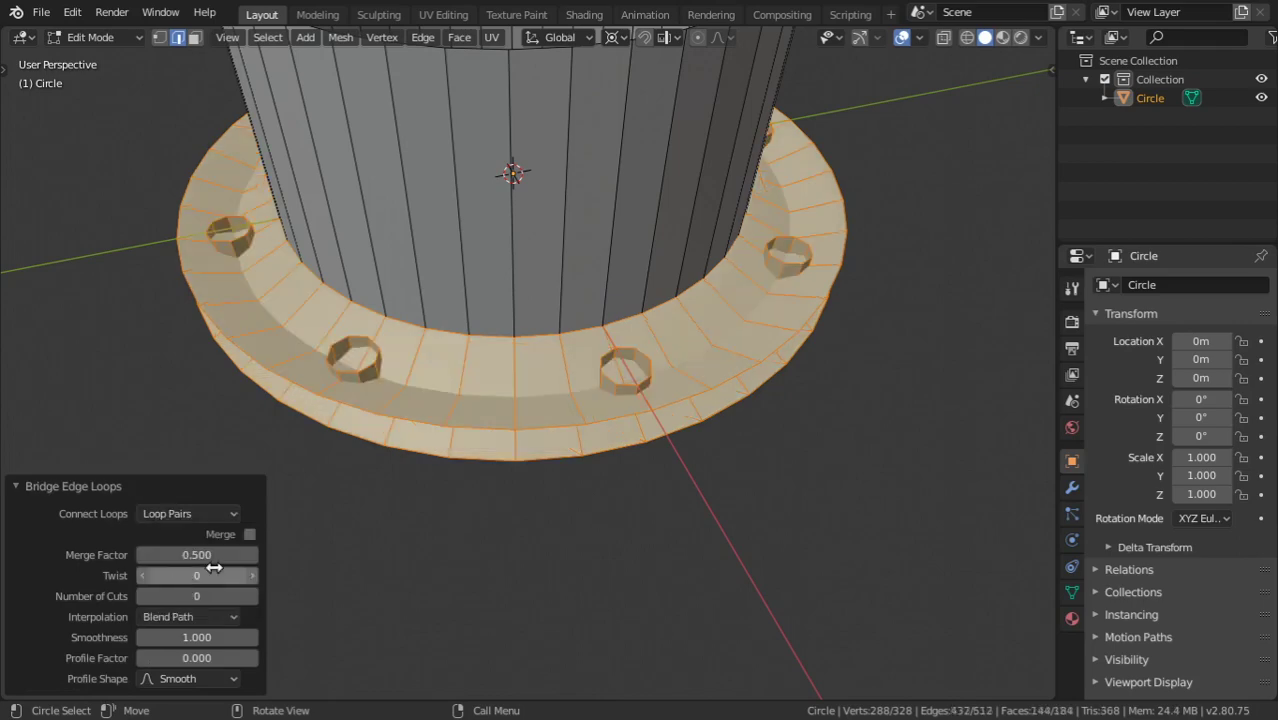
- Inspect the bridged rim from the side and change its Connect Loops option to Closed Loop
middle_click_drag(508, 472, 359, 397)
left_click(188, 513)
left_click(175, 555)
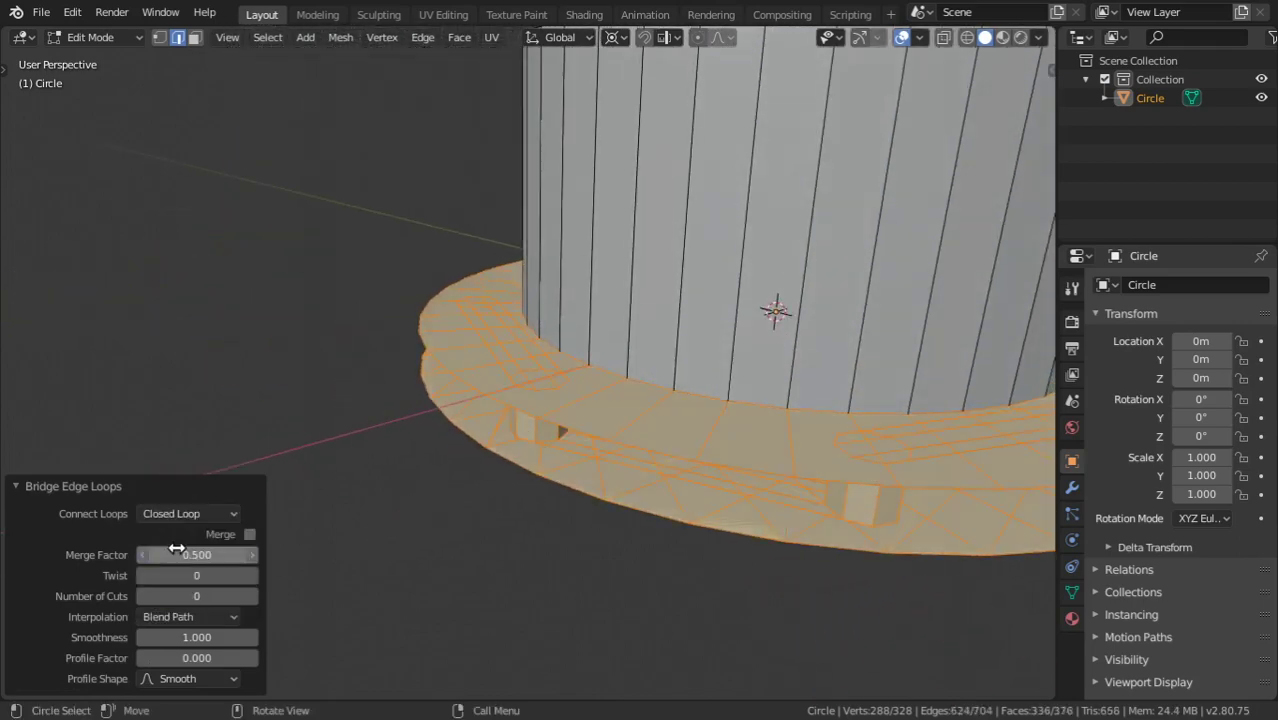
- Try another Connect Loops option for the bridge, and undo the bridge between the two fully selected flange rings
left_click(186, 516)
left_click(184, 534)
key("ctrl+z")
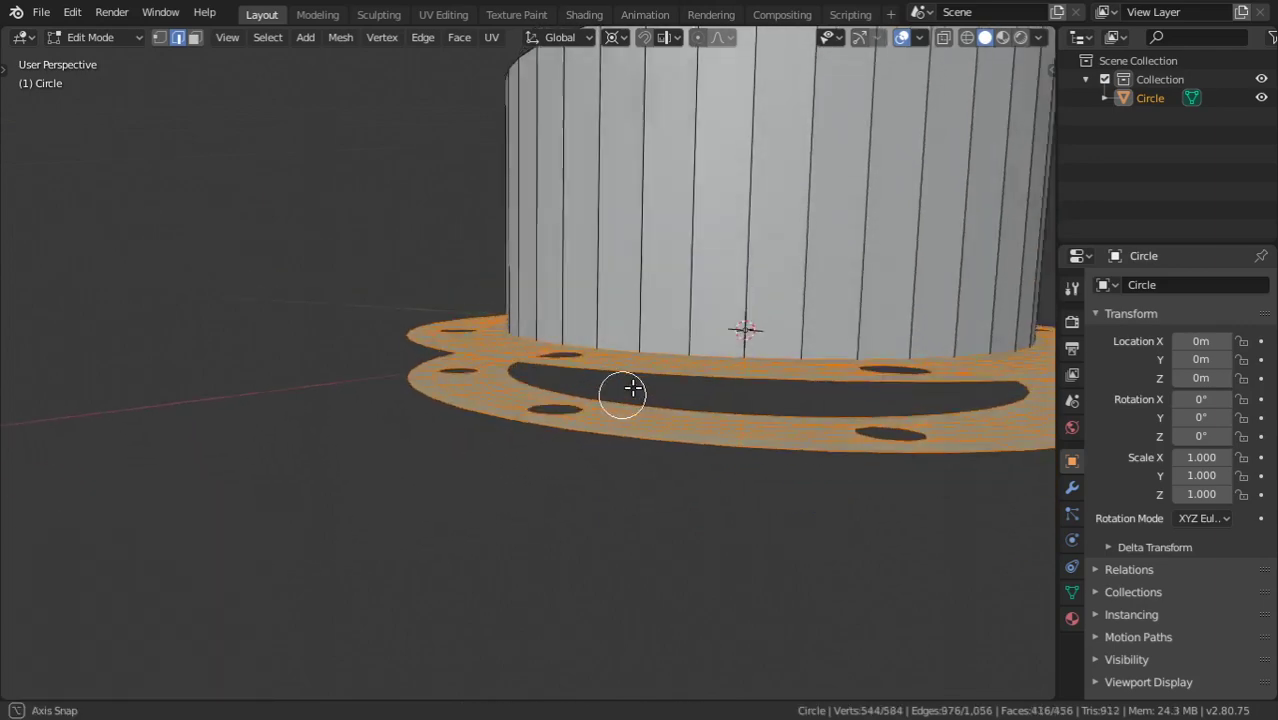
- Switch to vertex selection and select only the outer edge loops of the upper and lower flange rings
middle_click_drag(633, 388, 642, 459)
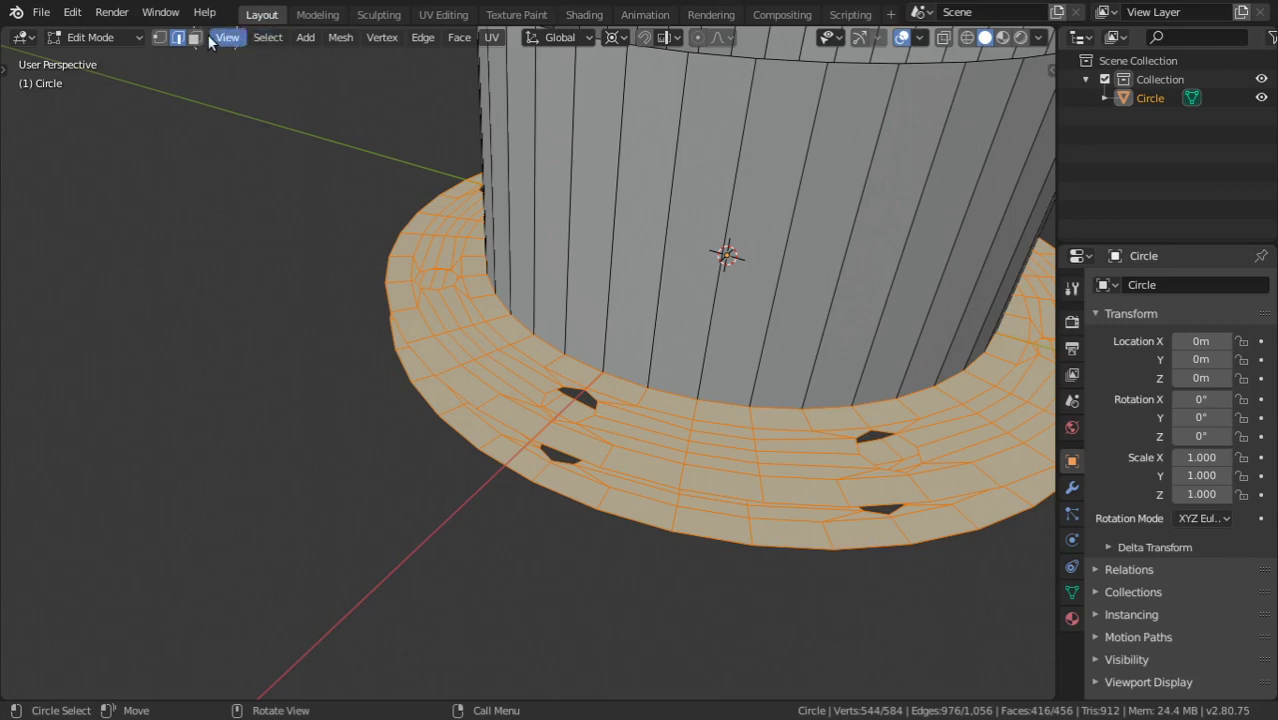
left_click(162, 37)
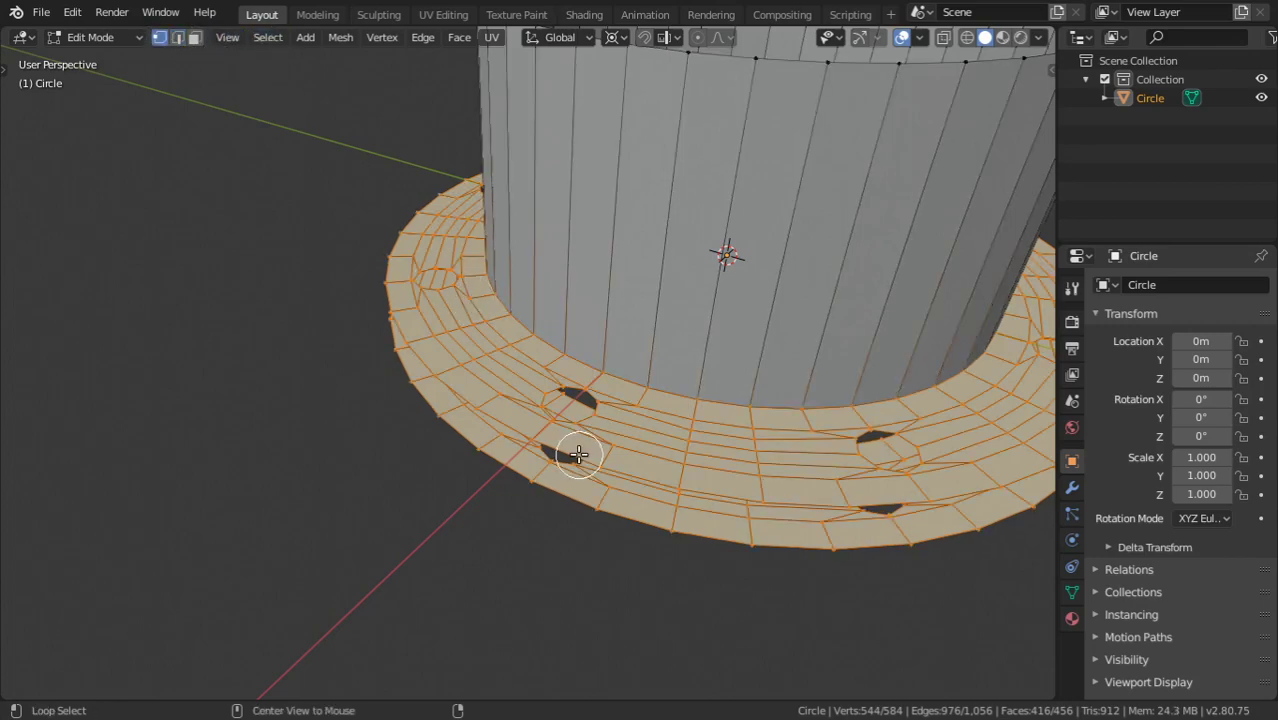
left_click(590, 498, "alt")
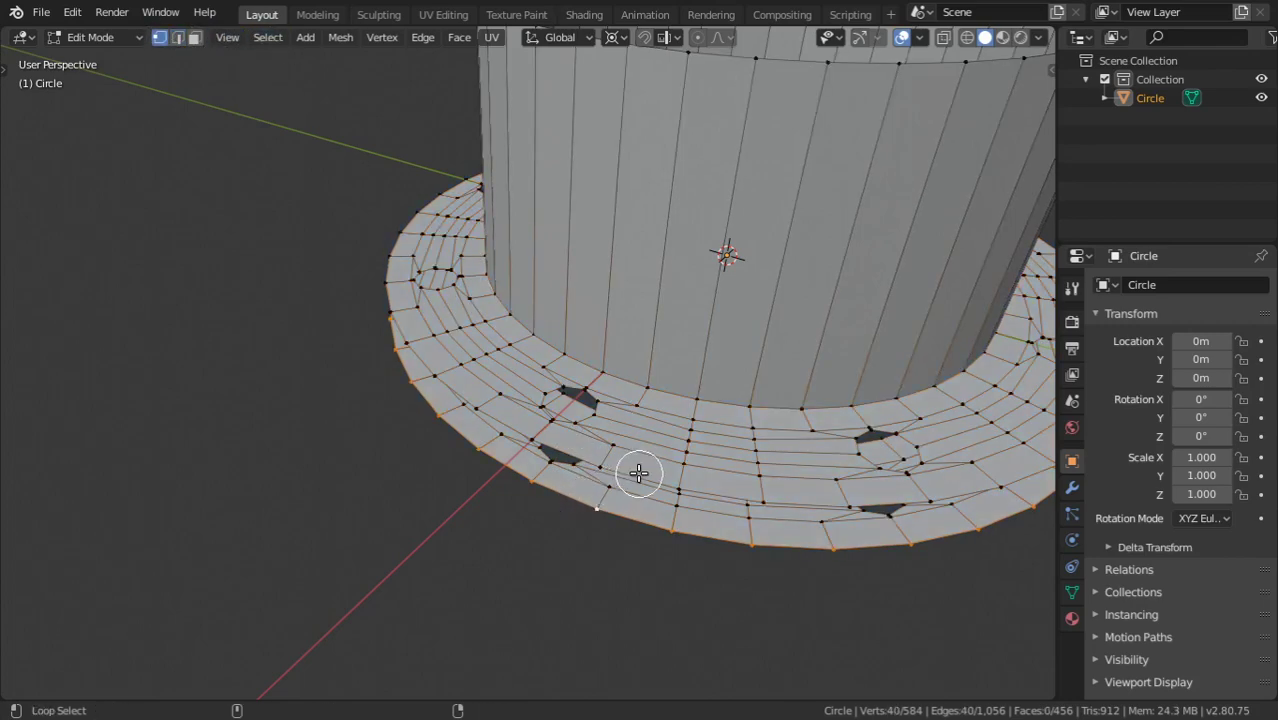
middle_click_drag(639, 472, 633, 380)
- Switch to edge selection and bridge the two outer loops to close the flange's rim
right_click(617, 380)
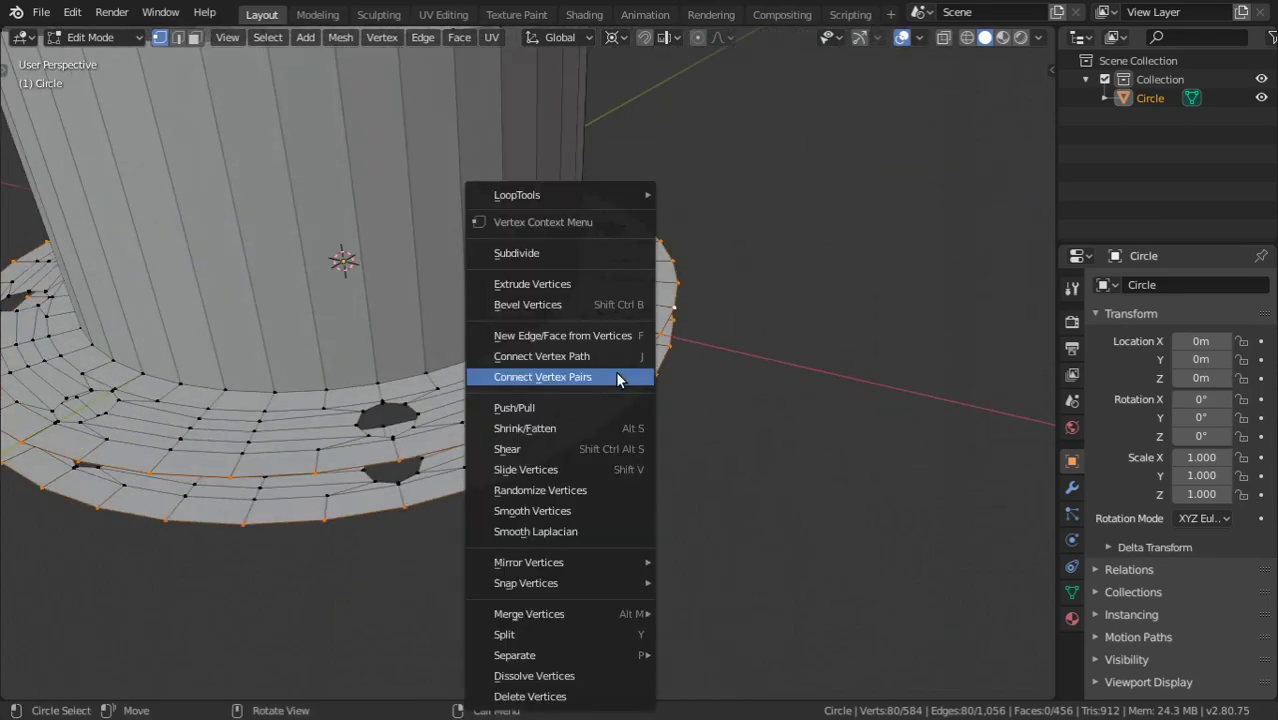
left_click(178, 37)
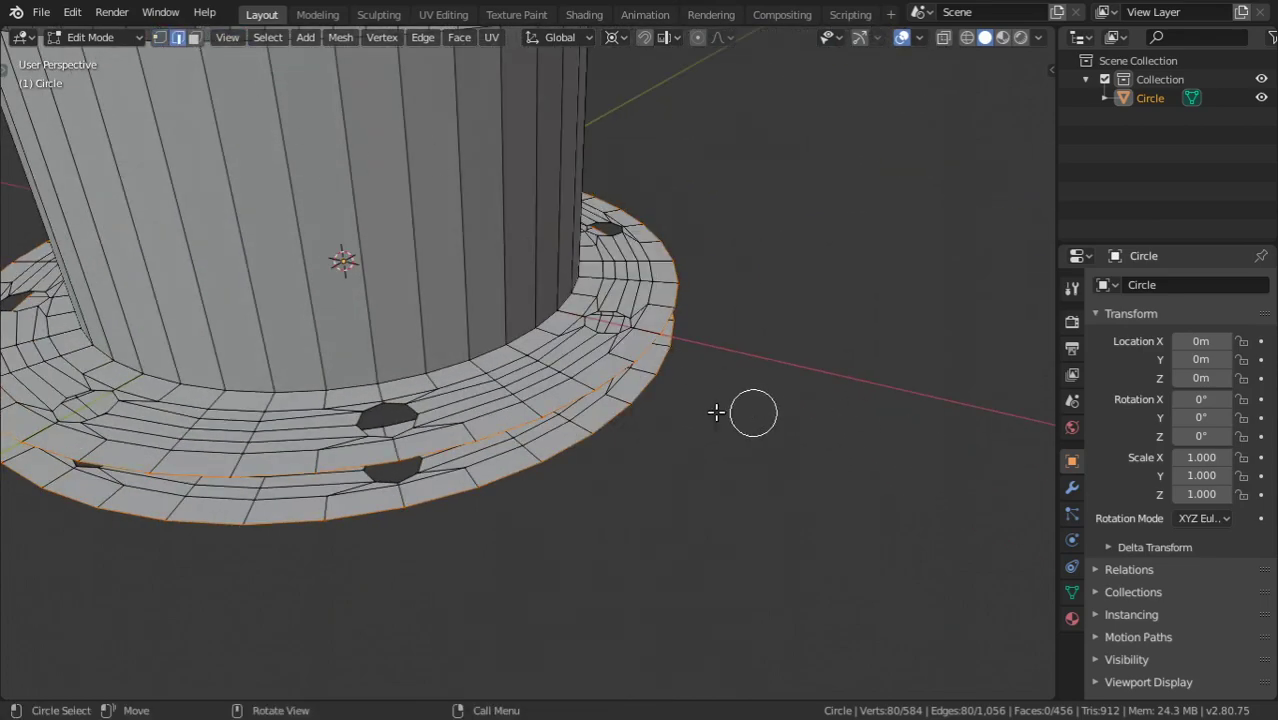
right_click(628, 385)
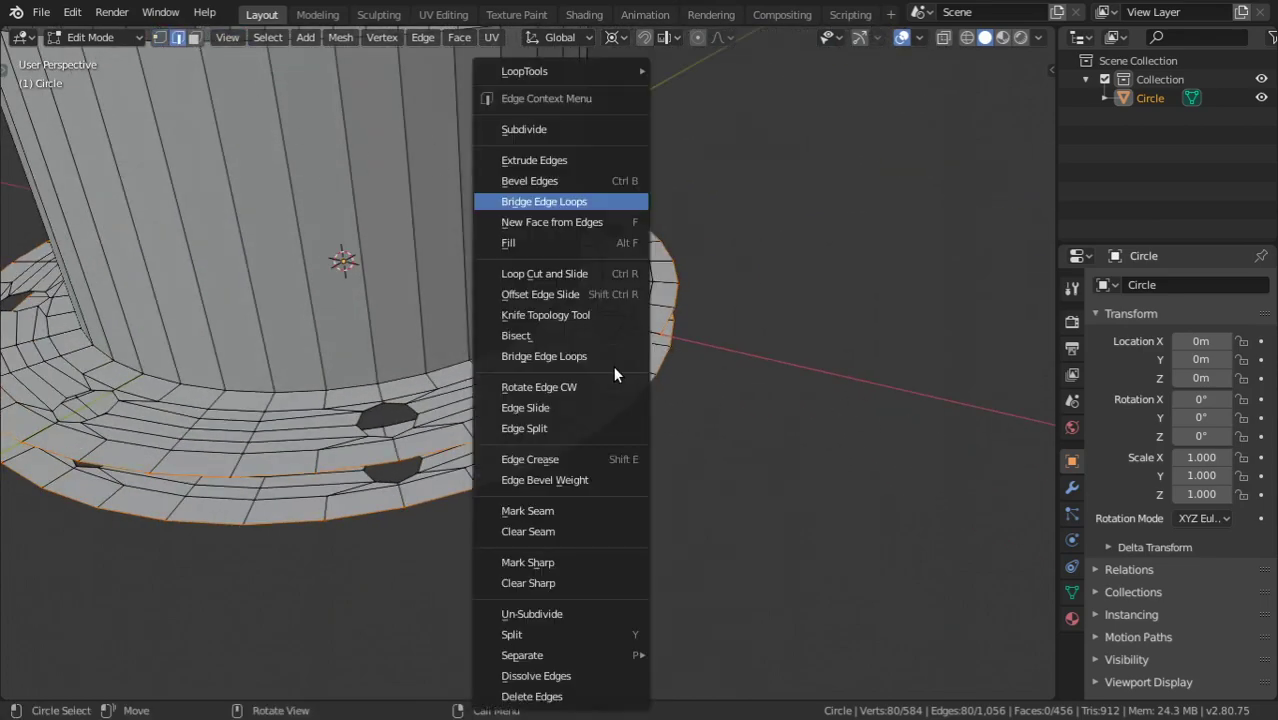
left_click(547, 355)
- Select the upper and lower edge loops of the bolt hole on the green Y axis and bridge them
middle_click_drag(559, 428, 883, 357)
left_click(408, 280, "alt")
middle_click_drag(408, 280, 442, 391)
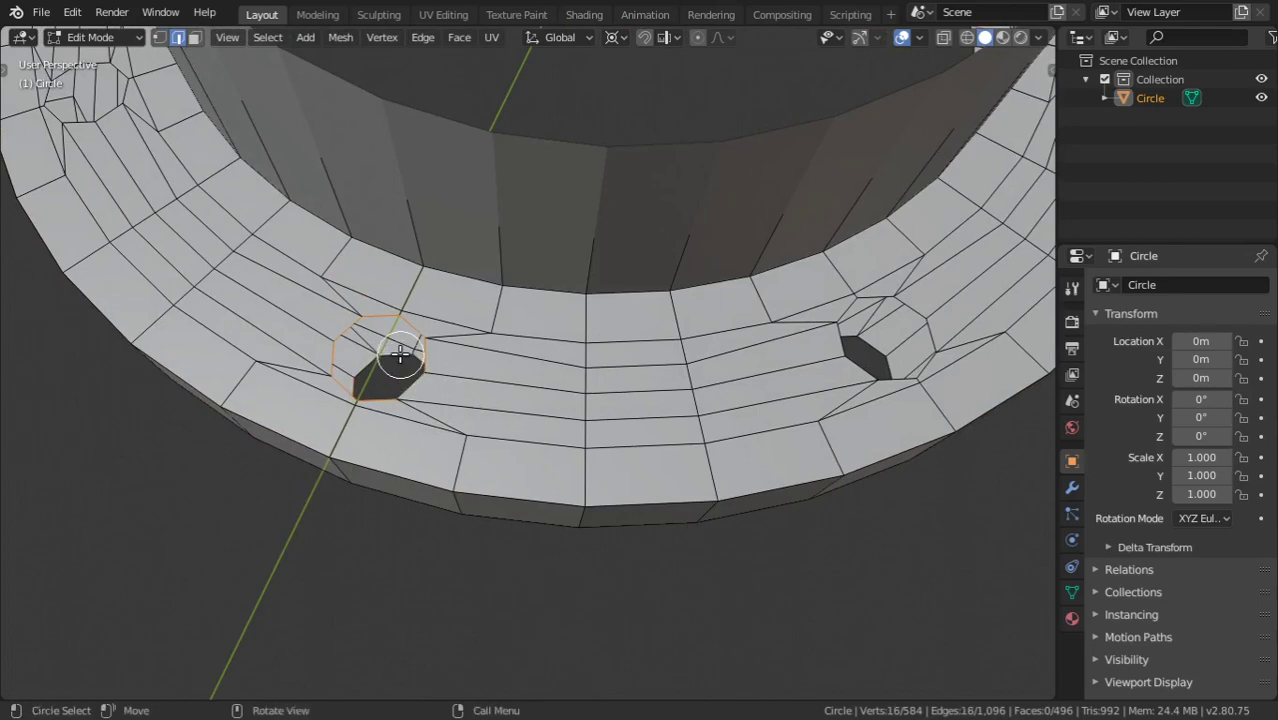
key("ctrl+e")
left_click(355, 359)
- Bridge the upper and lower edge loops of the neighbouring bolt hole between the X and Y axes
scroll(343, 382, "down", 3)
middle_click_drag(343, 382, 650, 300)
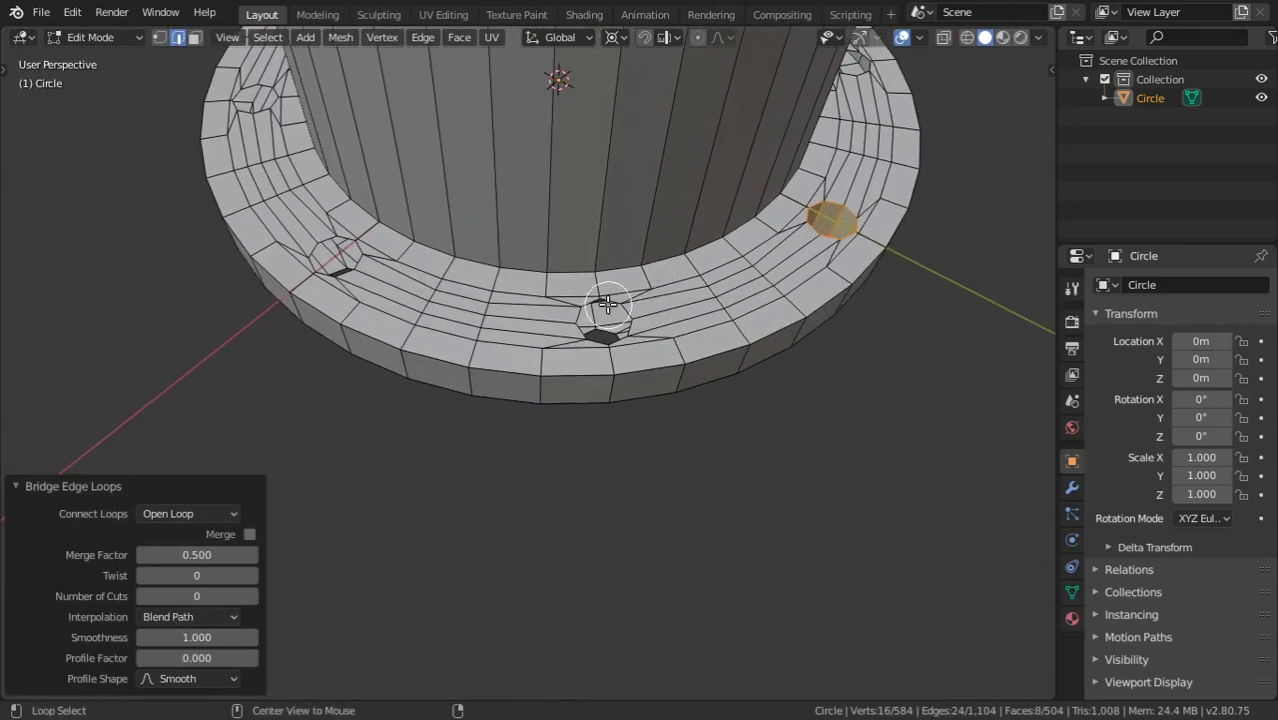
left_click(611, 302, "alt")
scroll(630, 330, "up", 2)
left_click(655, 315, "alt")
key("ctrl+e")
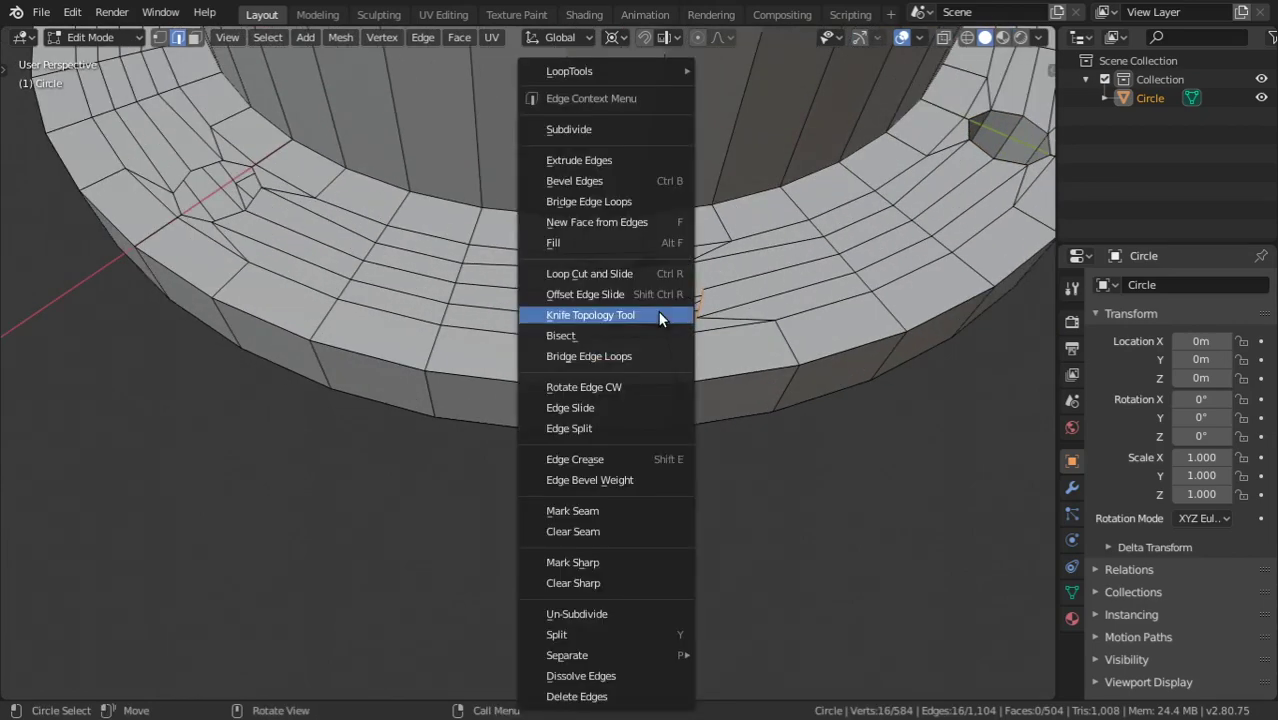
left_click(598, 201)
- Select the upper and lower edge loops of the bolt hole on the red X axis
middle_click_drag(533, 236, 491, 291)
middle_click_drag(491, 337, 579, 297)
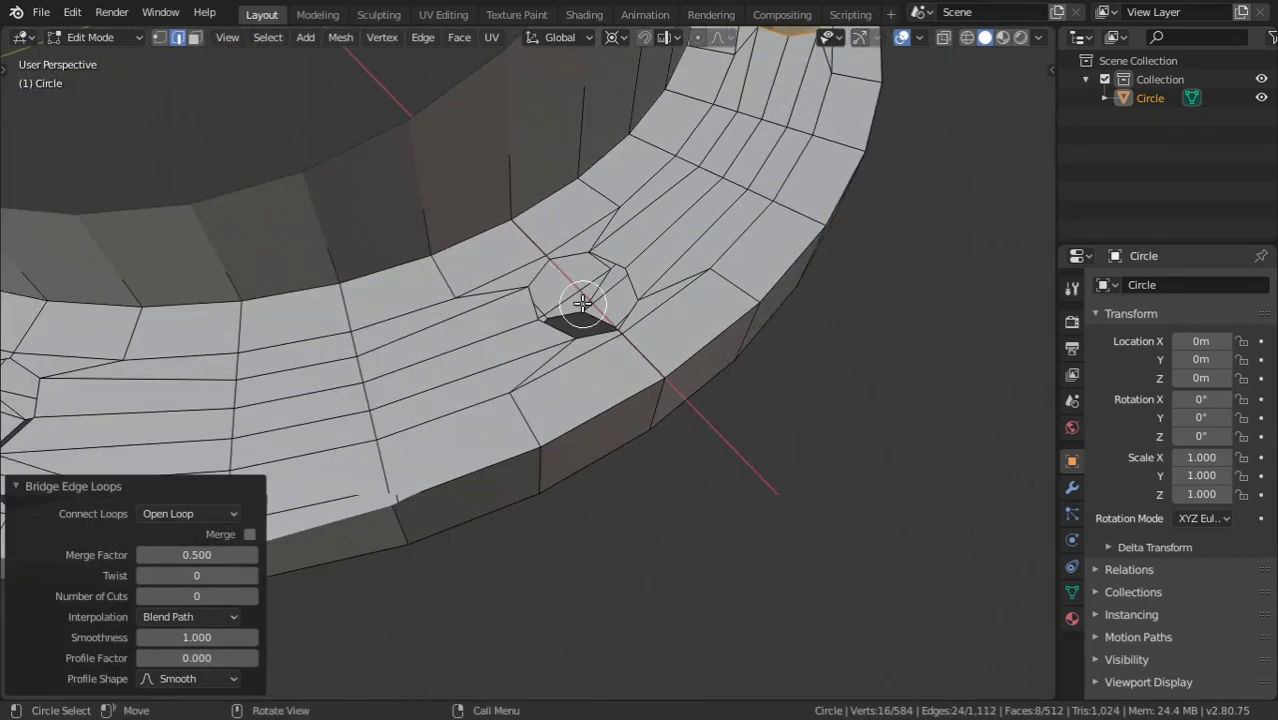
left_click(577, 316, "alt")
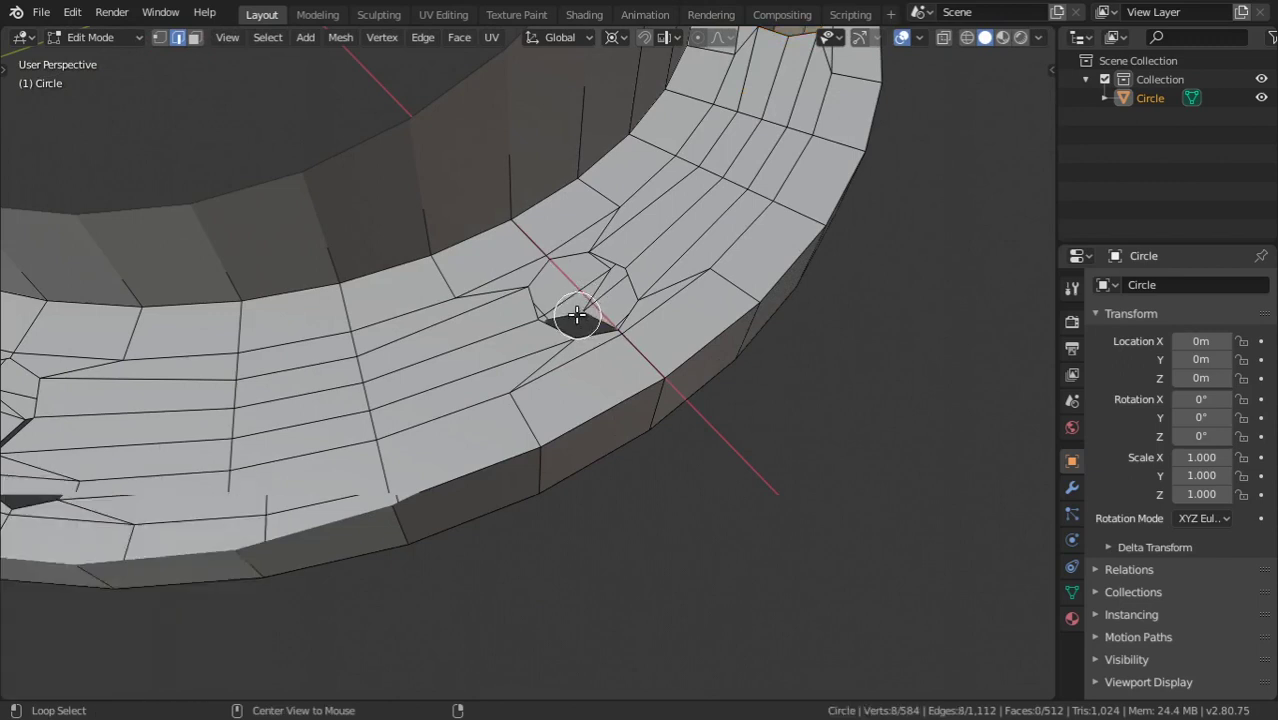
left_click(575, 258, "alt+shift")
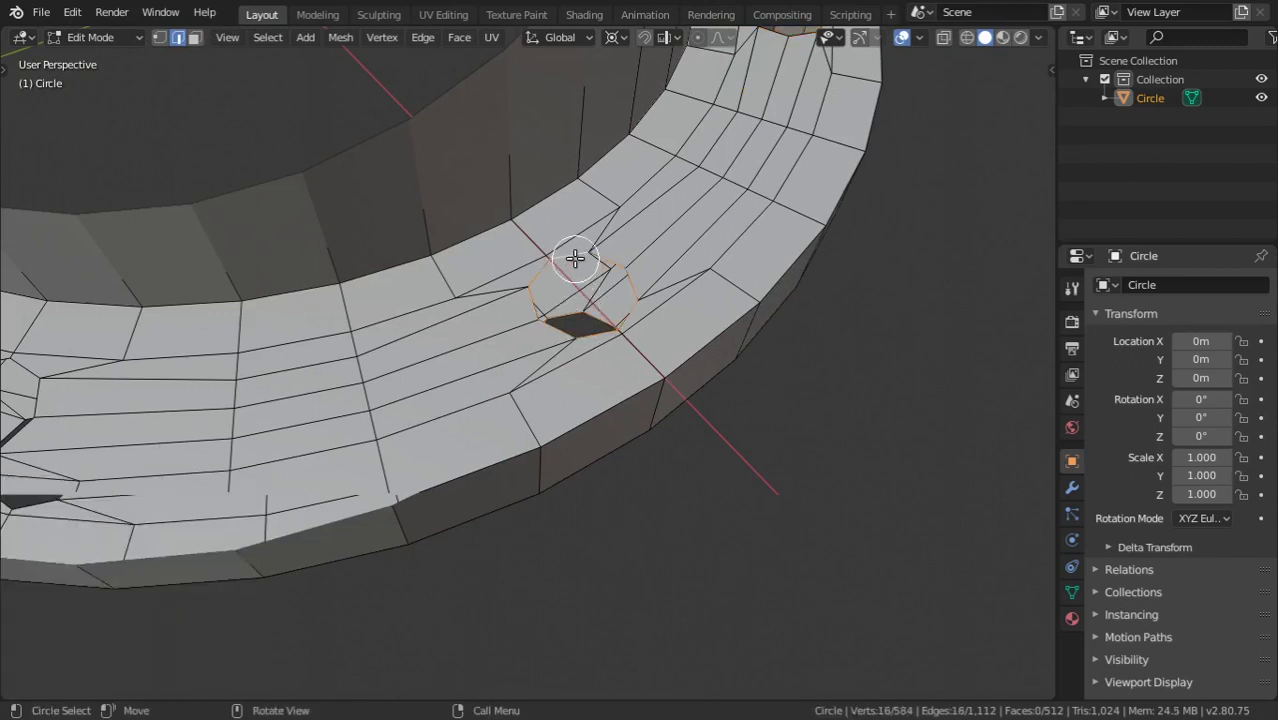